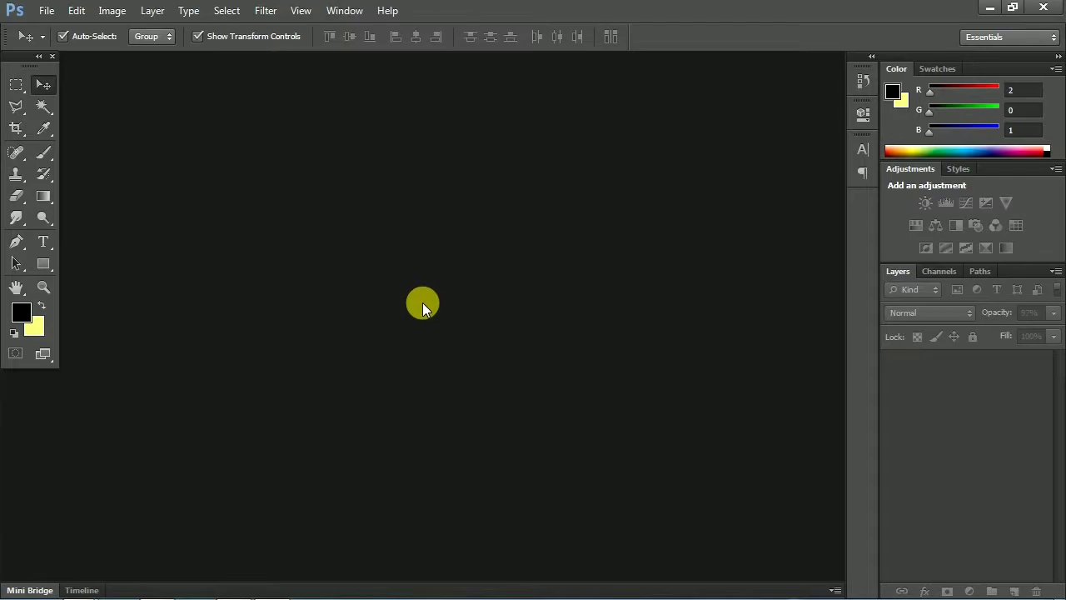
Start a new document and enter the person's name as the document name
left_click(48, 10)
left_click(34, 27)
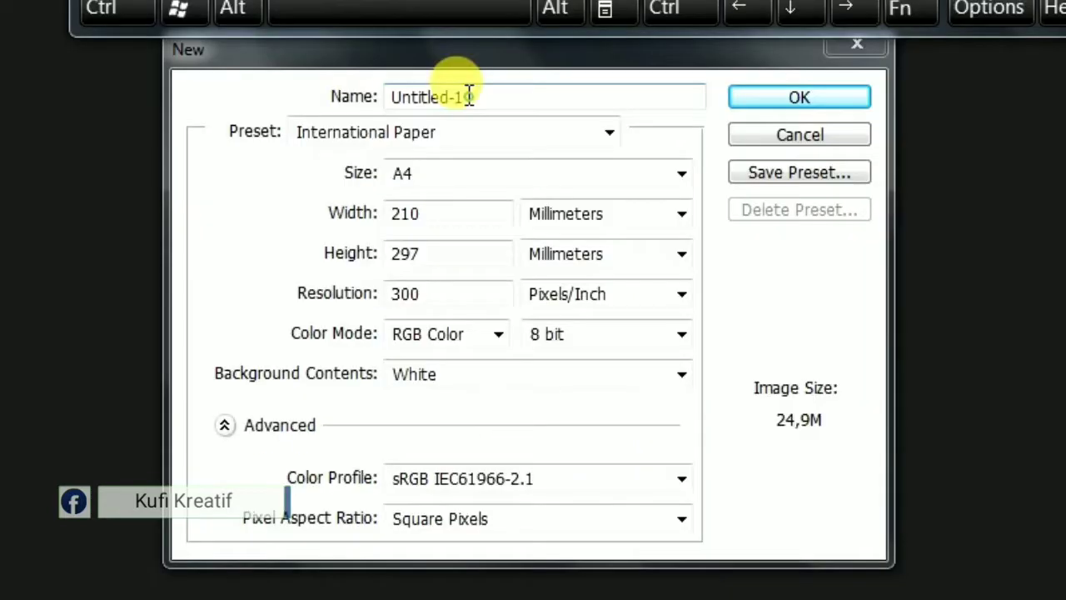
left_click_drag(469, 96, 371, 93)
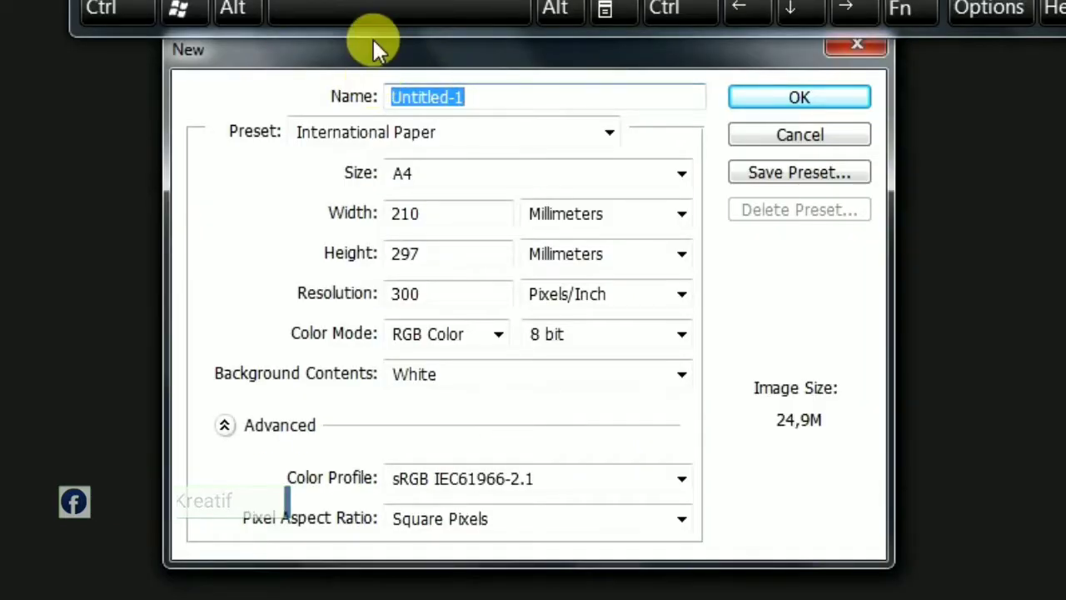
type("r")
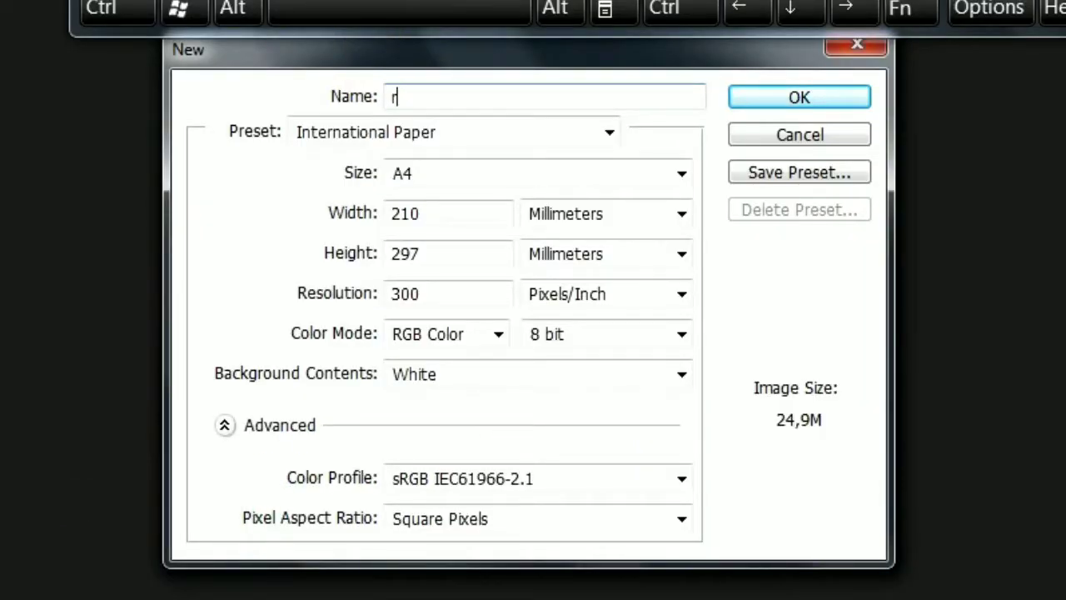
type("m")
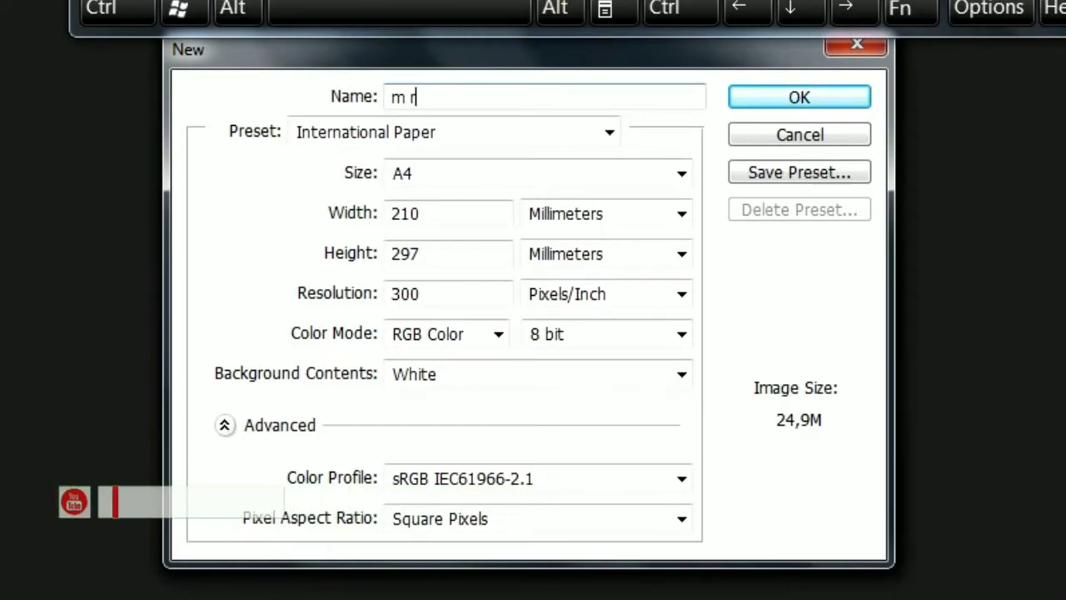
type(" ridwan")
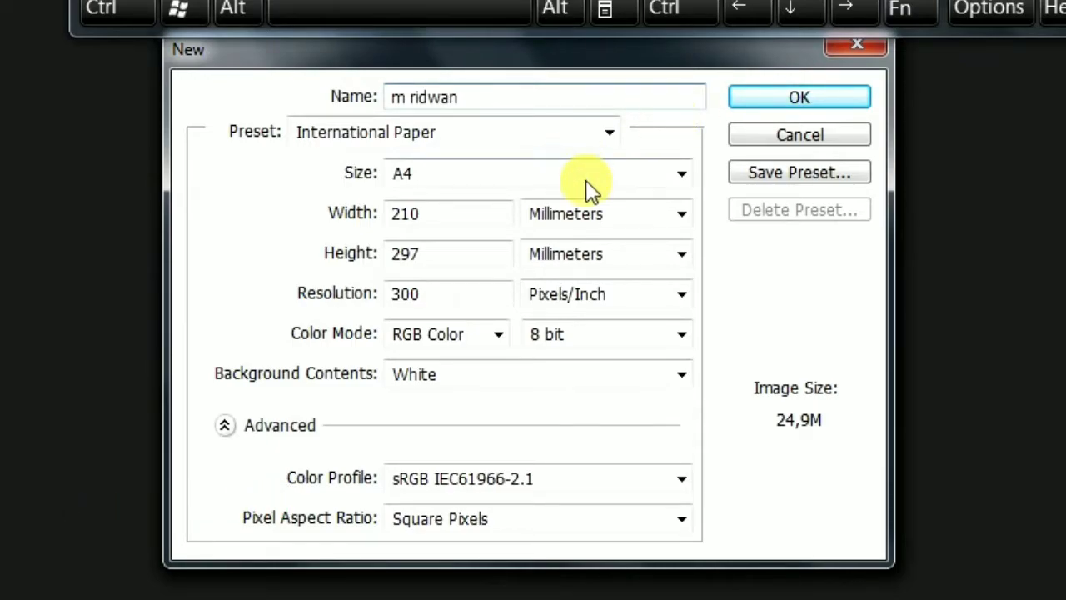
Use the Custom preset with a width and height of 100 mm each and create the document
left_click(678, 175)
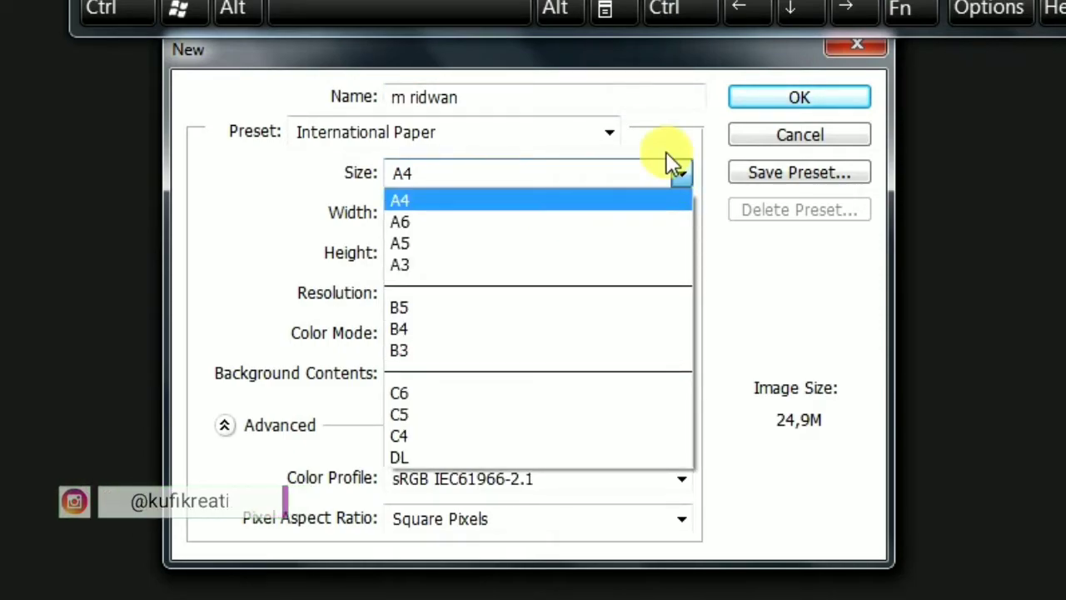
left_click(610, 131)
left_click(610, 132)
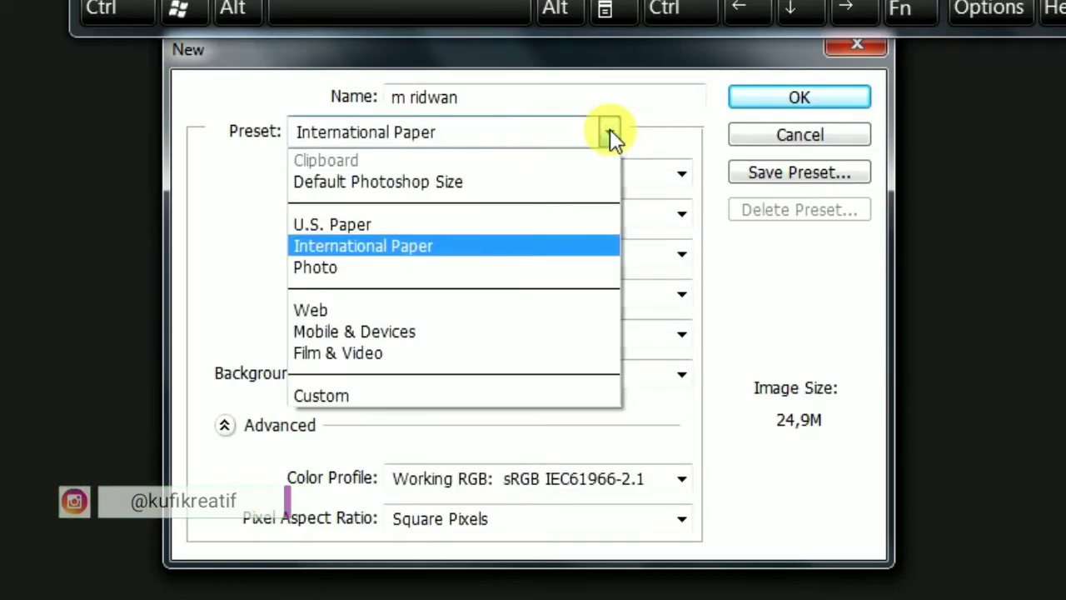
left_click(445, 396)
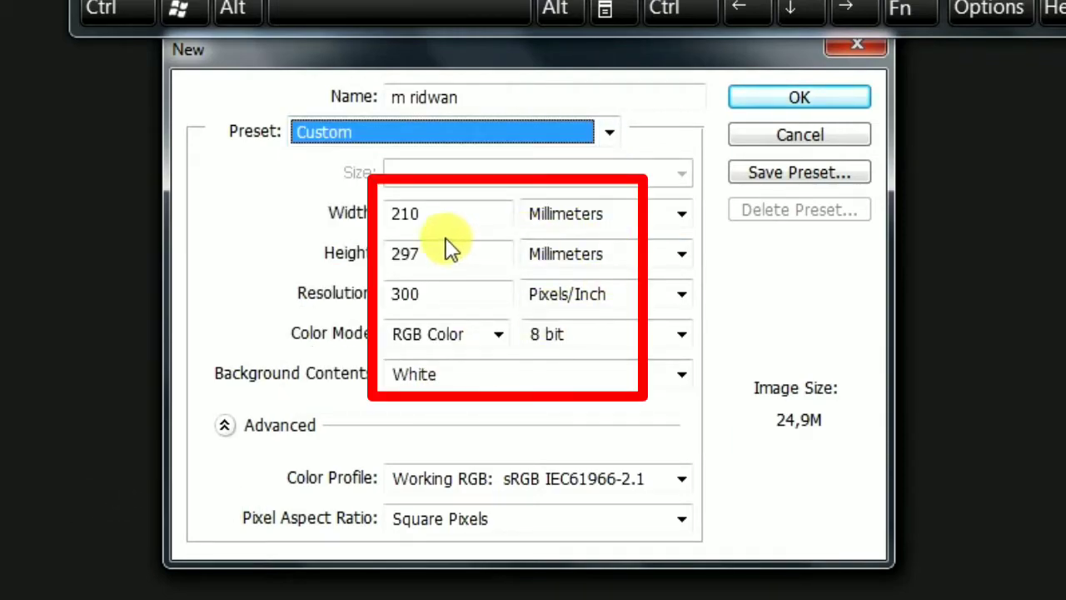
double_click(435, 215)
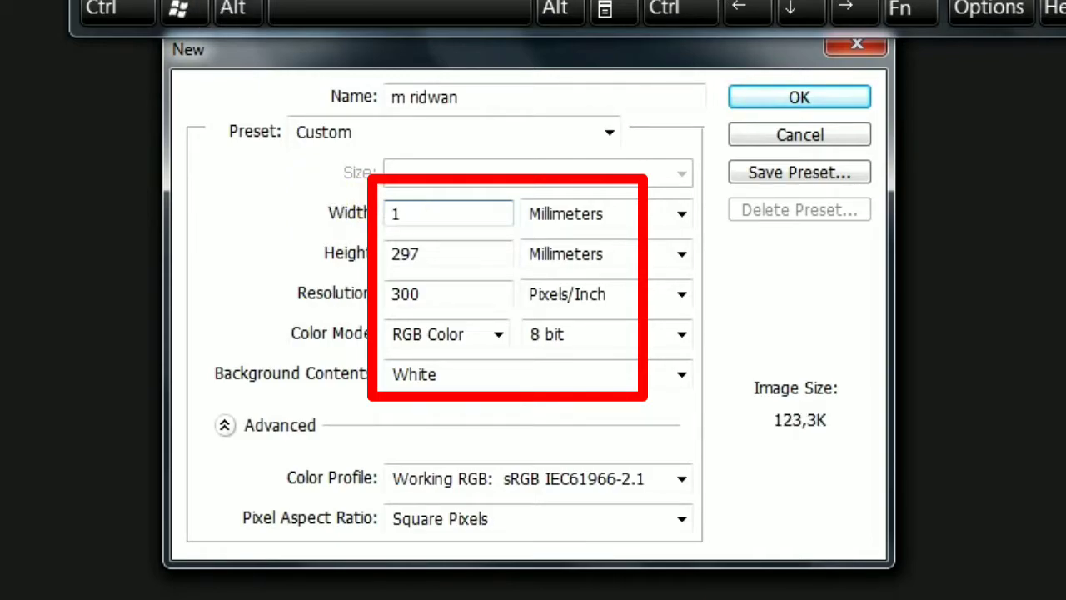
type("100")
double_click(461, 246)
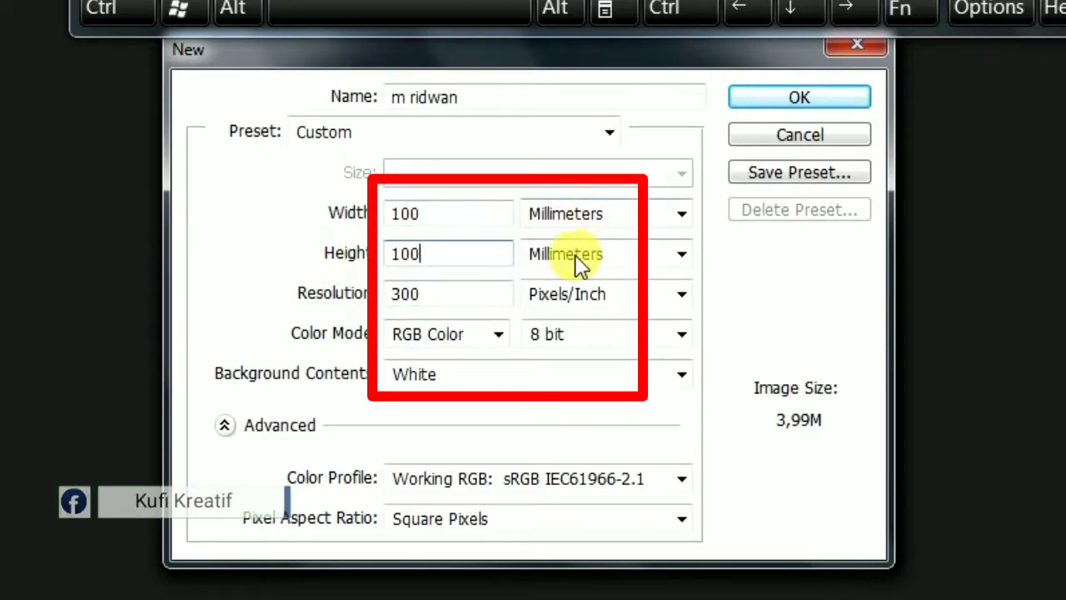
left_click(741, 100)
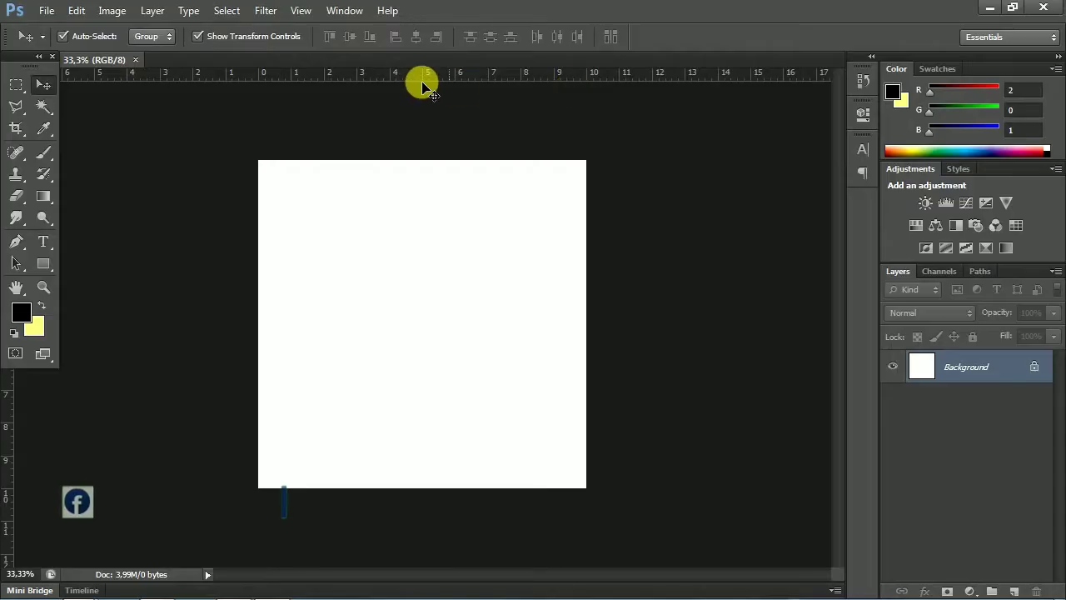
Show the grid over the blank canvas
left_click(302, 10)
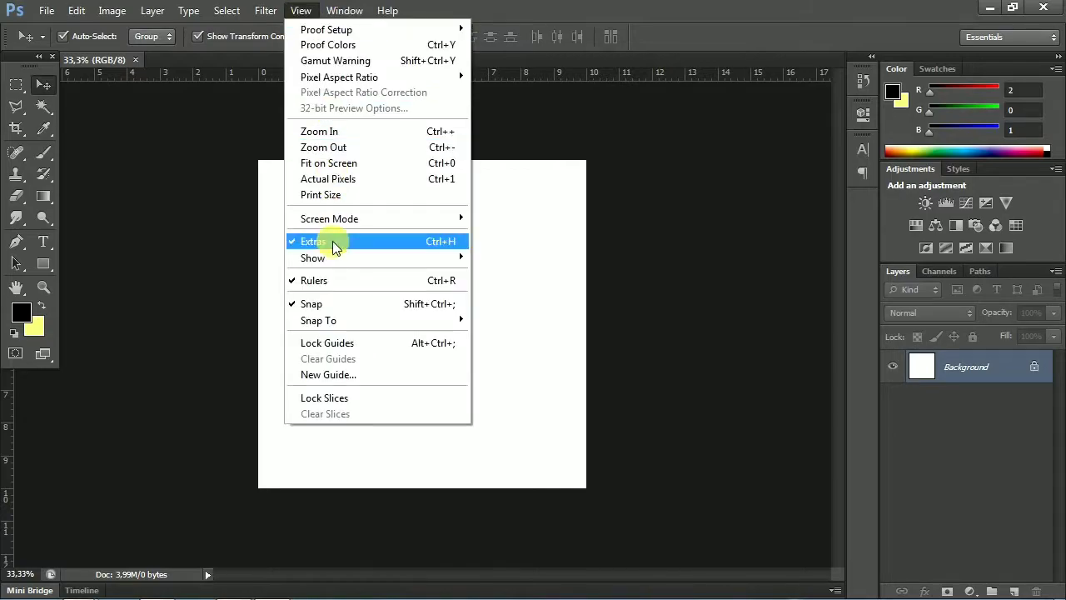
mouse_move(342, 259)
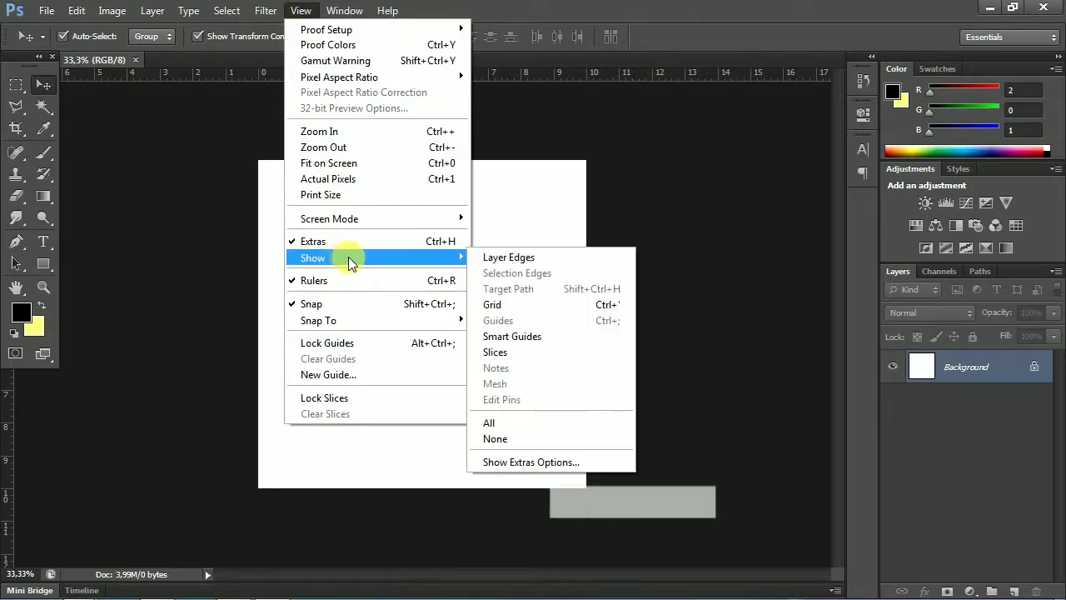
left_click(518, 305)
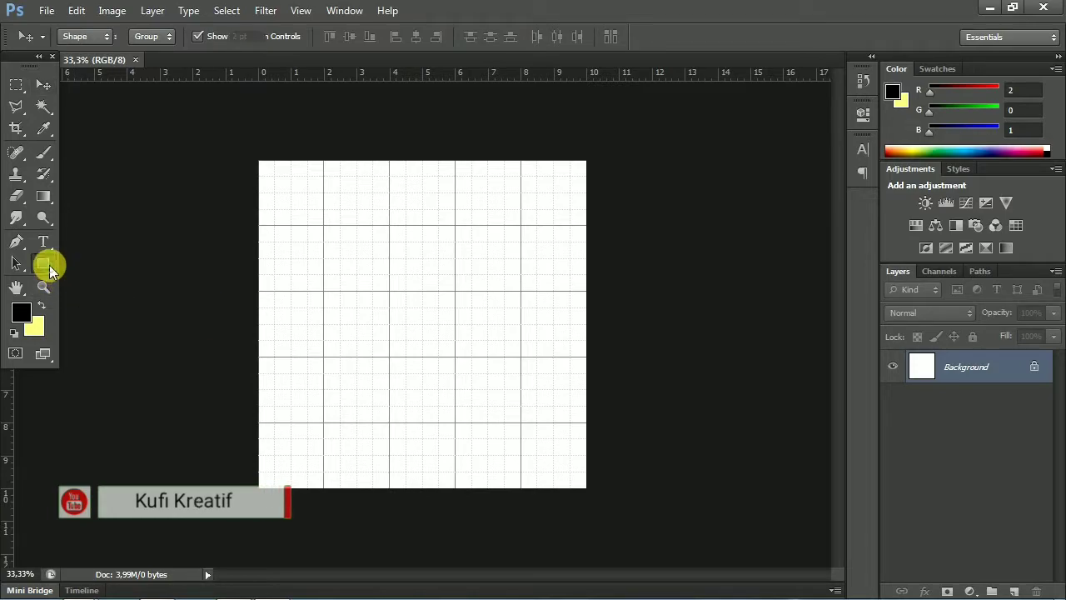
Draw Kufic lettering from black rectangles about 60 px thick, running along the lower canvas and stepping up at its left end
left_click(49, 265)
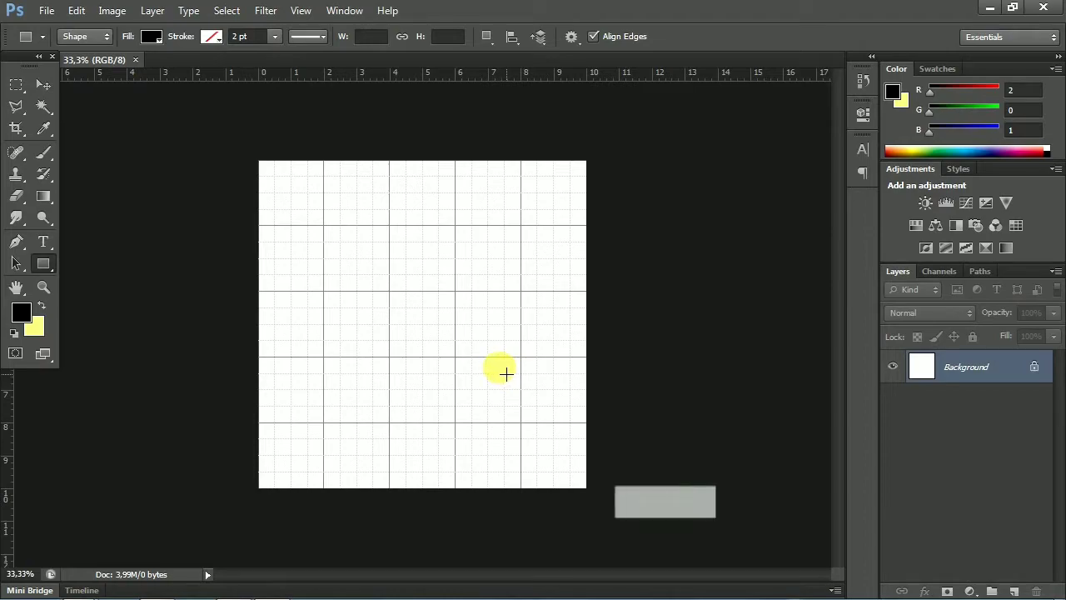
left_click_drag(538, 373, 549, 421)
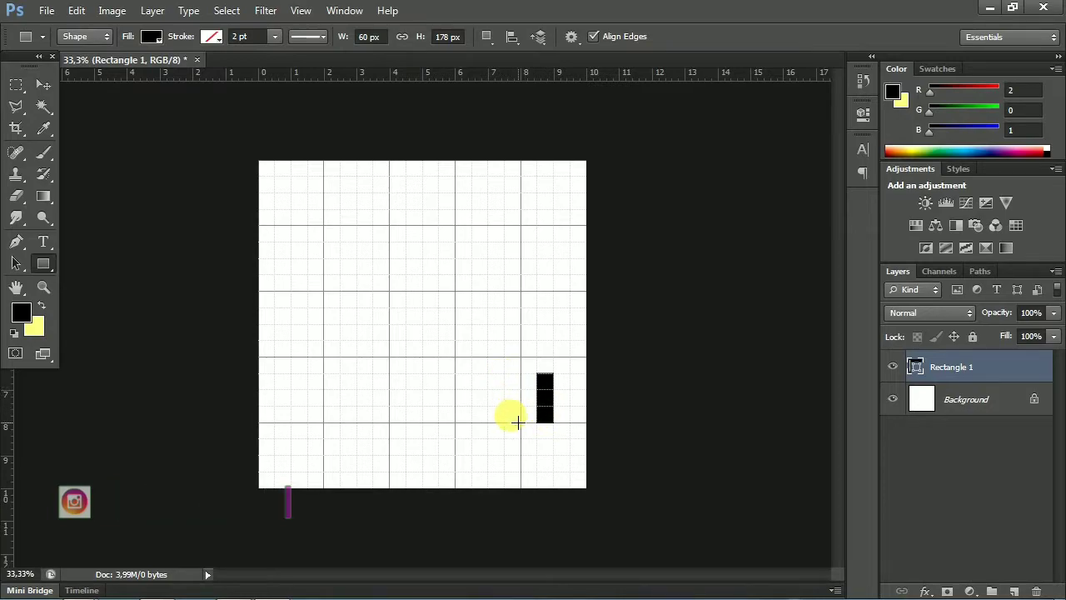
left_click_drag(517, 417, 373, 406)
mouse_move(406, 374)
left_mouse_down()
mouse_move(488, 389)
mouse_move(471, 422)
left_mouse_up()
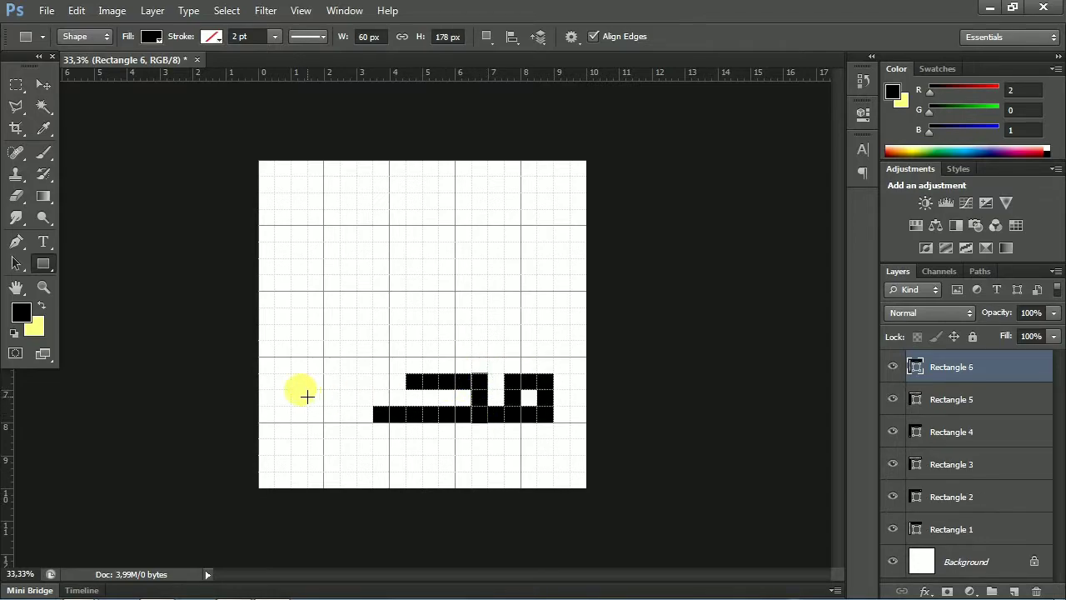
mouse_move(386, 419)
left_mouse_down()
mouse_move(375, 340)
mouse_move(388, 357)
mouse_move(340, 373)
mouse_move(341, 275)
left_mouse_up()
left_click_drag(347, 313, 392, 325)
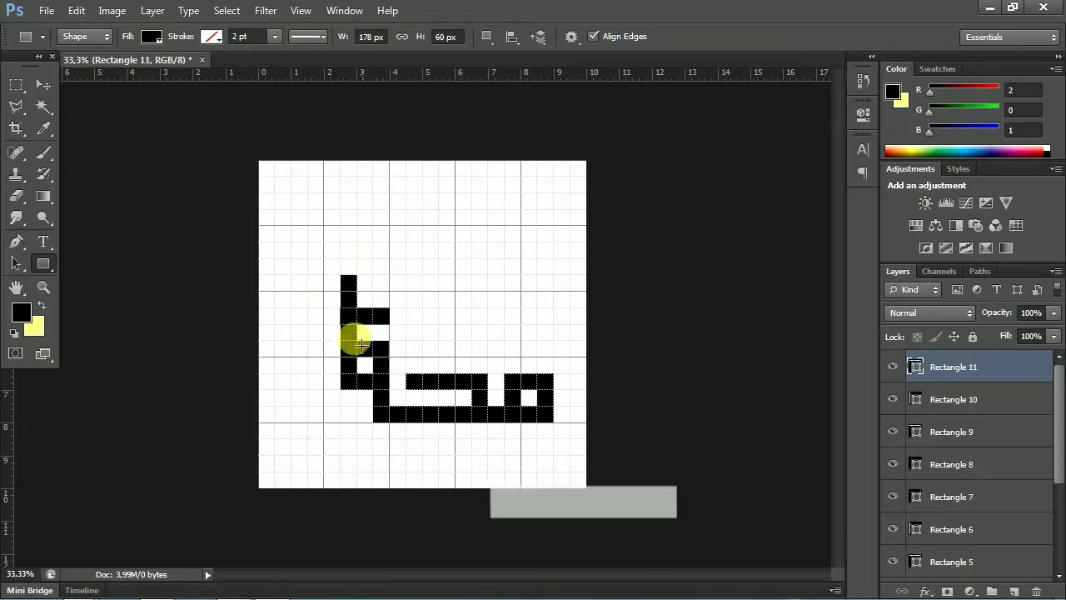
Rotate all the lettering rectangles together by -180° and move them three small grid cells up
left_click(44, 85)
left_click(271, 593)
left_click_drag(430, 27, 463, 551)
left_click_drag(333, 265, 542, 232)
key("ctrl+t")
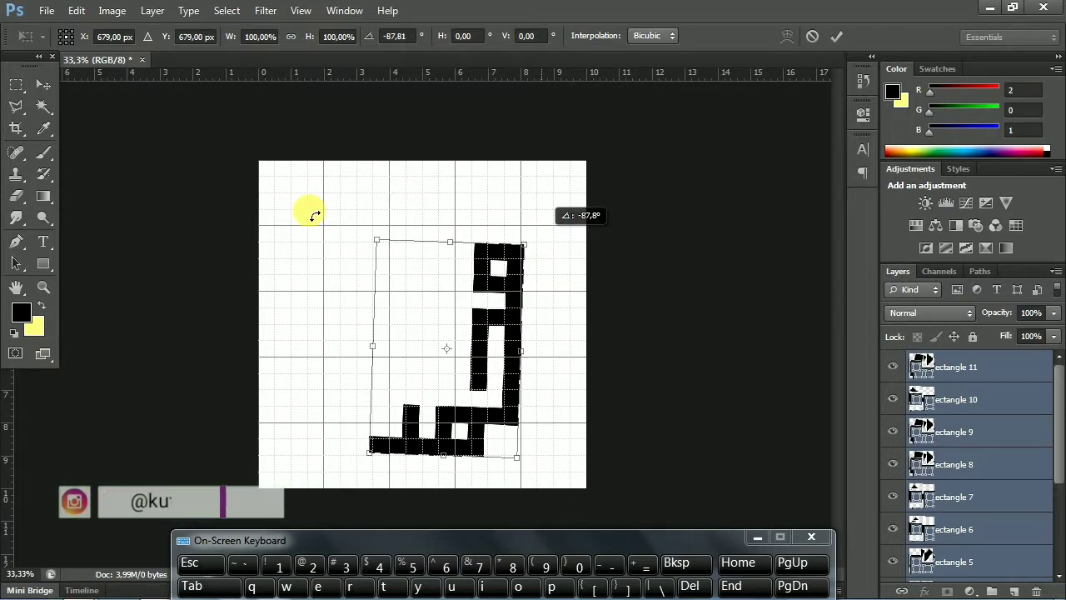
mouse_move(315, 216)
left_mouse_down()
mouse_move(305, 247)
mouse_move(322, 226)
left_mouse_up()
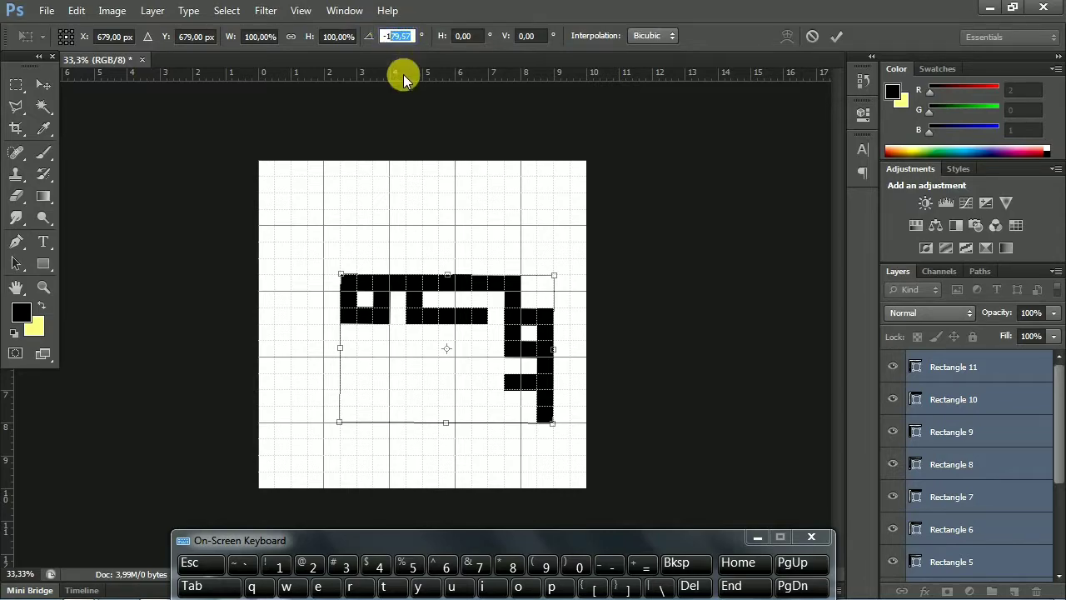
type("80")
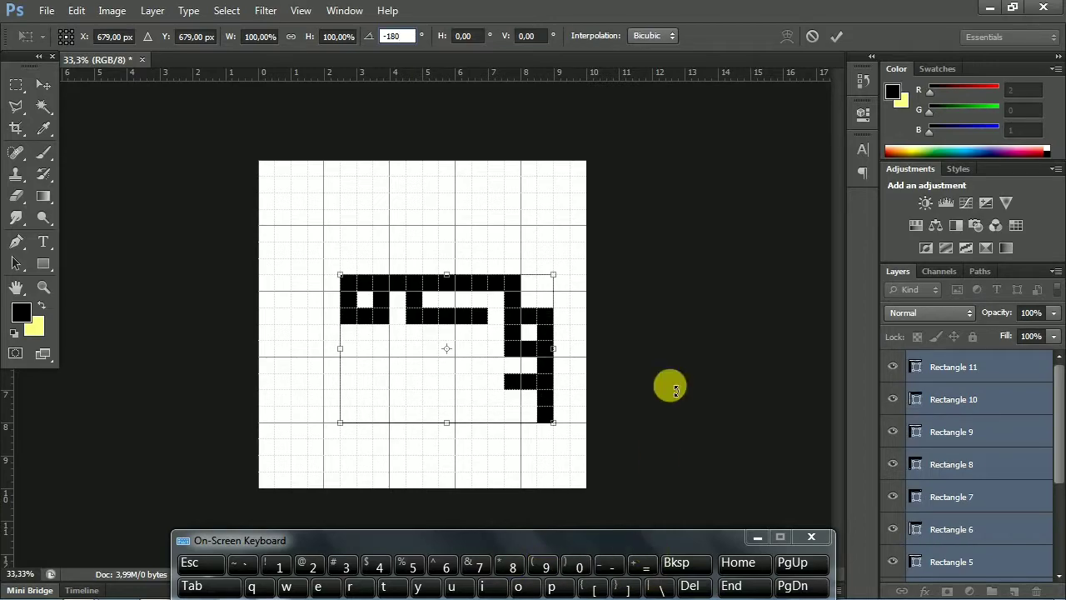
left_click(836, 37)
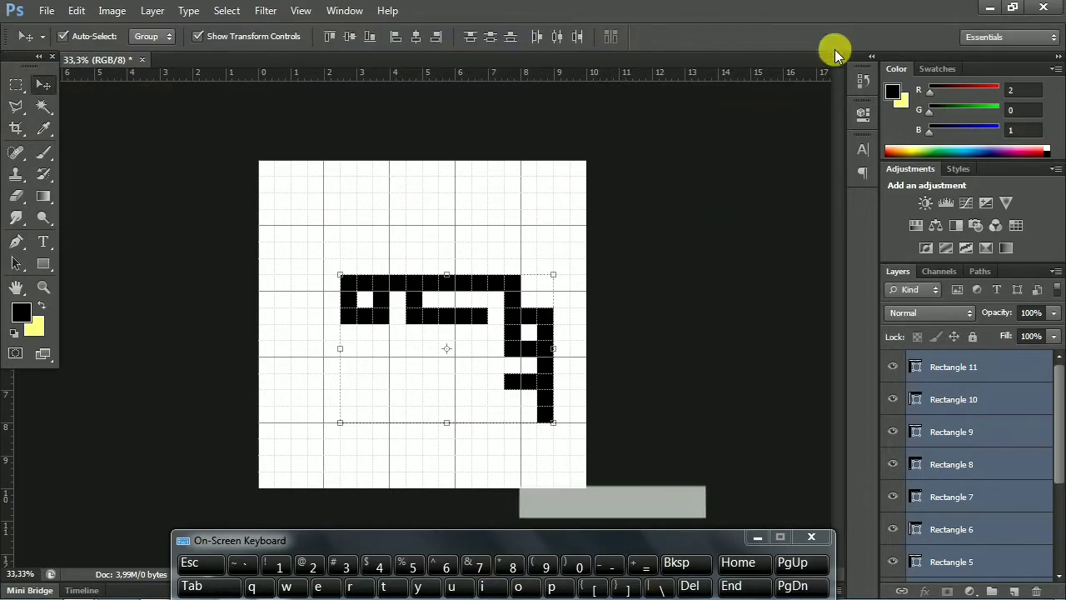
left_click_drag(468, 281, 468, 238)
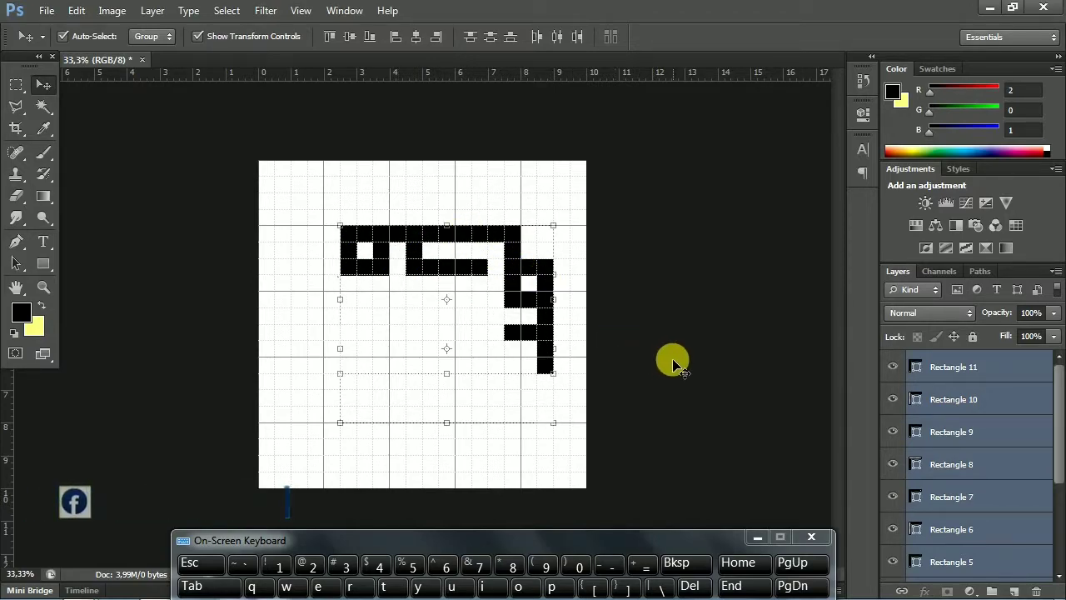
Draw an L-shaped stroke below the lettering's right end from rectangles of about 60 × 237 px and 414 × 60 px
left_click(53, 266)
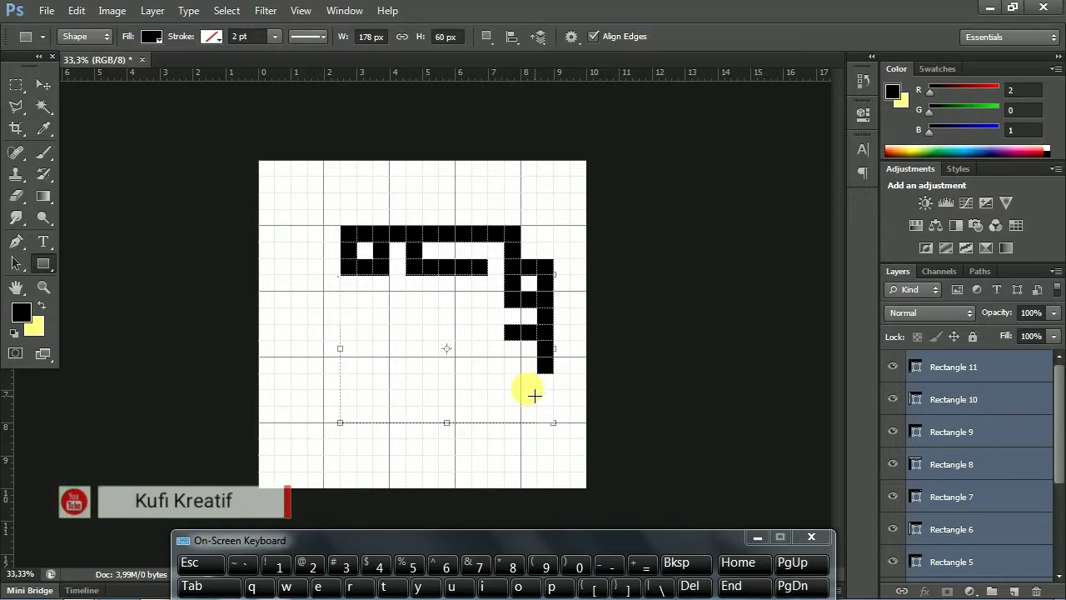
left_click_drag(537, 389, 551, 451)
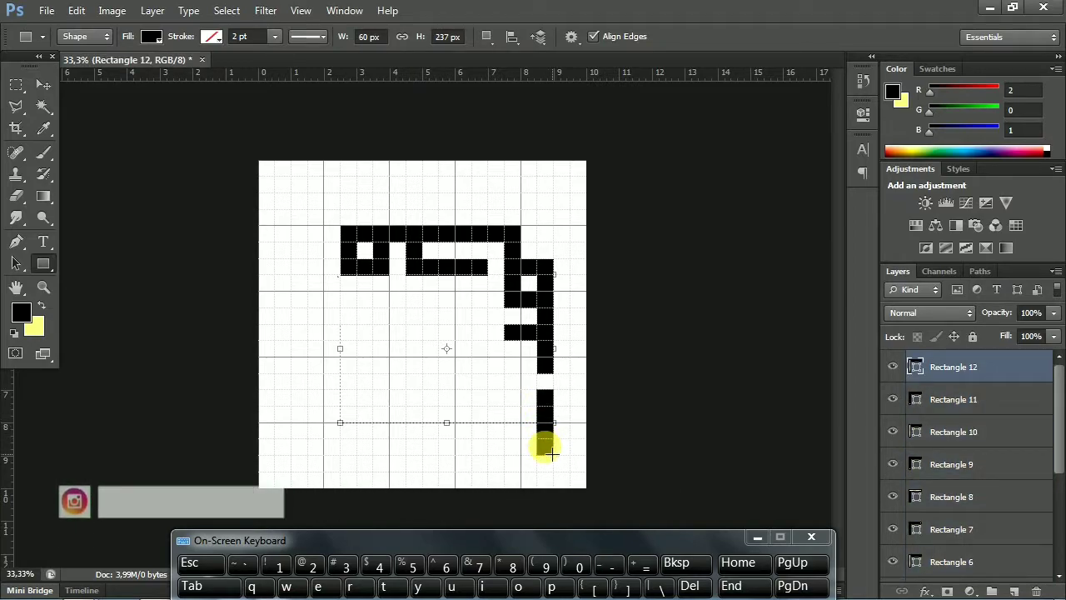
left_click_drag(553, 454, 439, 435)
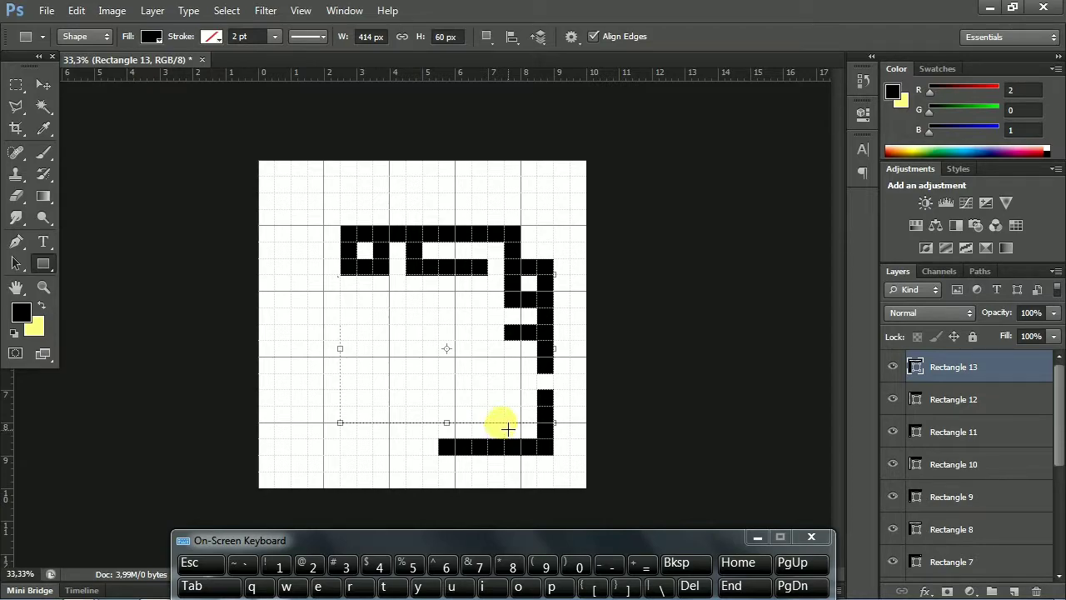
Shorten the L-shaped stroke's vertical bar from its upper end to 74.68% height and move both bars one small grid cell up
left_click(43, 84)
left_click(544, 405)
left_click_drag(545, 389, 550, 408)
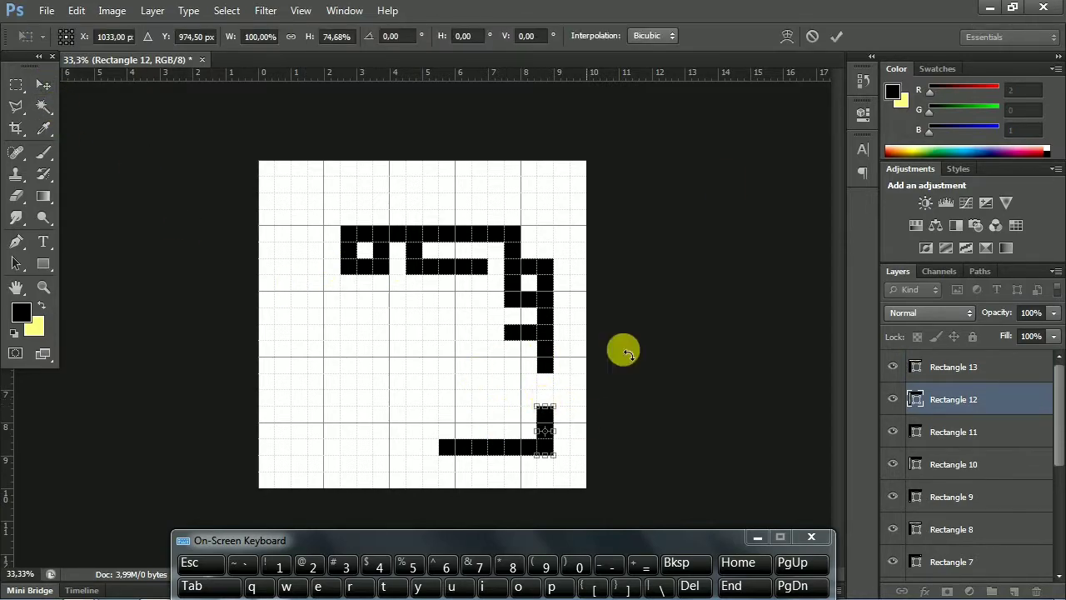
left_click(836, 36)
left_click(529, 453, "shift")
mouse_move(528, 453)
left_mouse_down()
mouse_move(514, 458)
mouse_move(527, 437)
left_mouse_up()
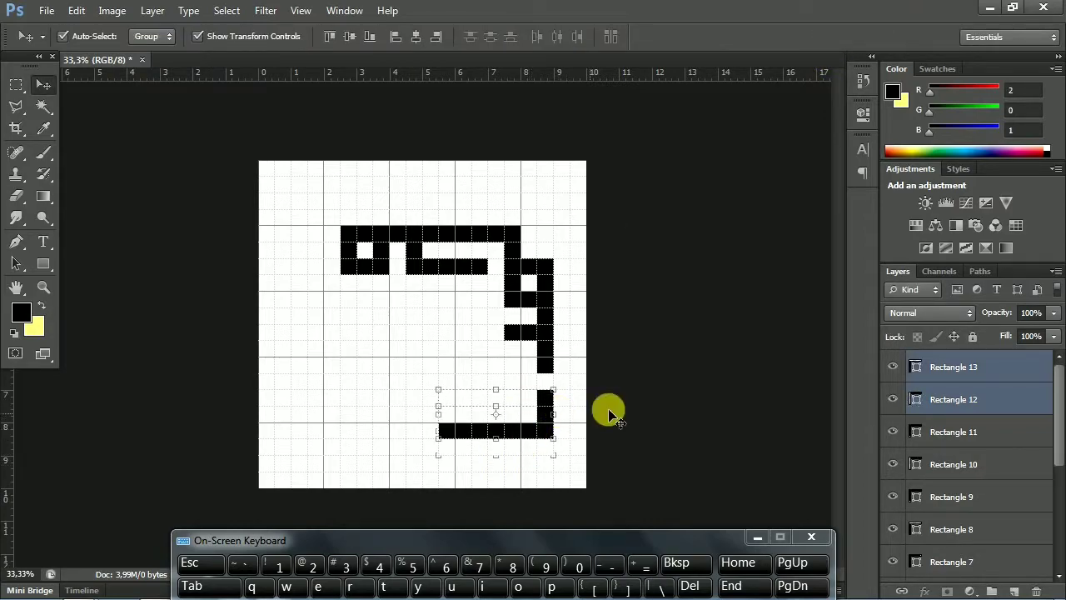
left_click(613, 410)
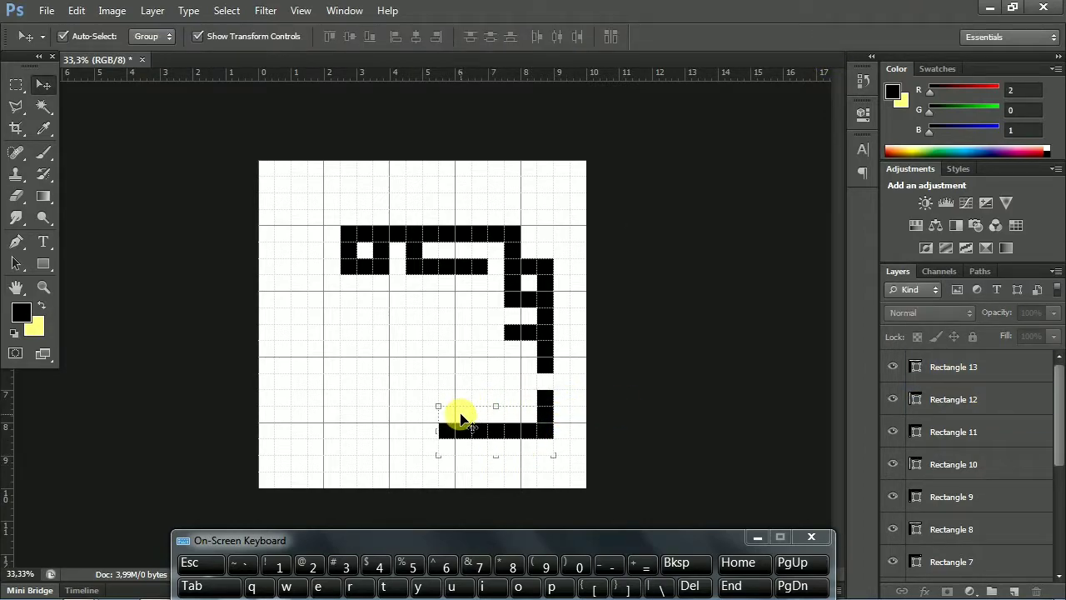
Draw a closed rectangular letter above the L-shaped stroke and a looped letter with a hooked tail on its left, using one-cell-thick black rectangles
left_click(43, 263)
scroll(440, 432, "down", 1)
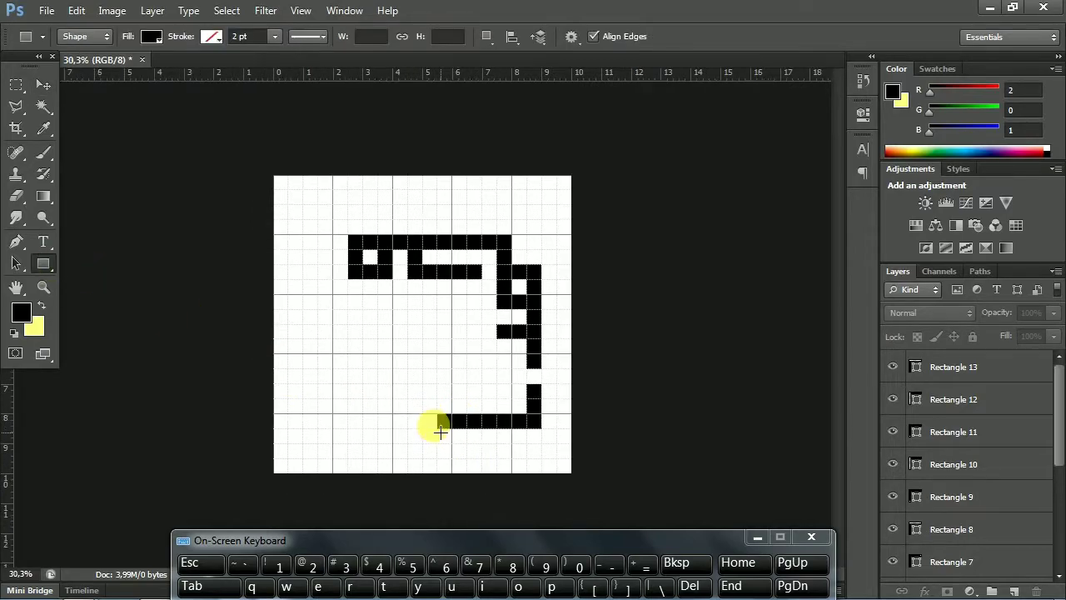
left_click_drag(497, 354, 511, 398)
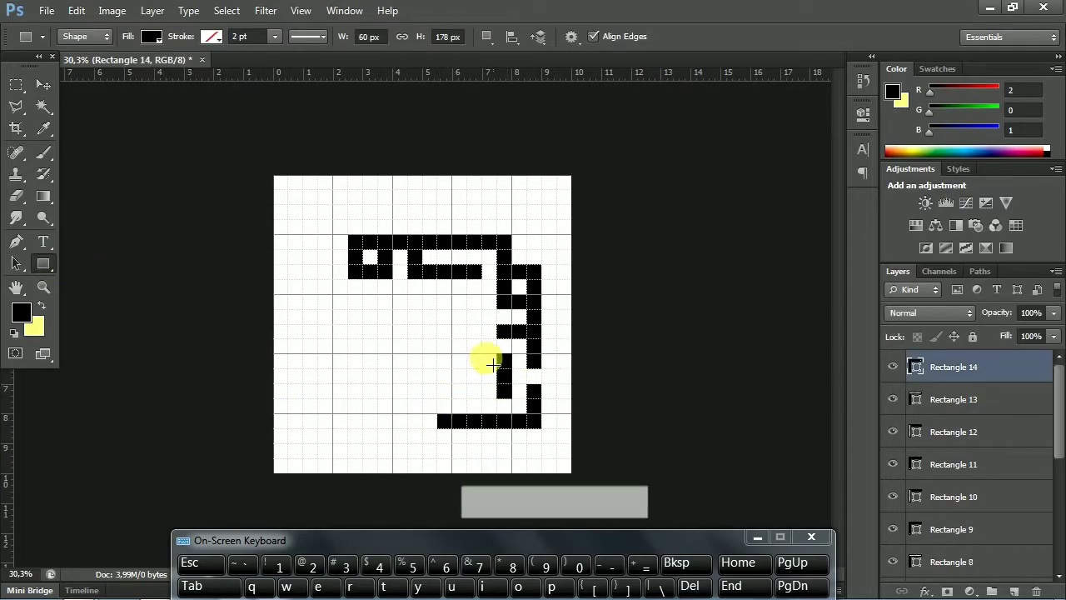
mouse_move(439, 355)
left_mouse_down()
mouse_move(500, 372)
mouse_move(436, 379)
mouse_move(446, 396)
left_mouse_up()
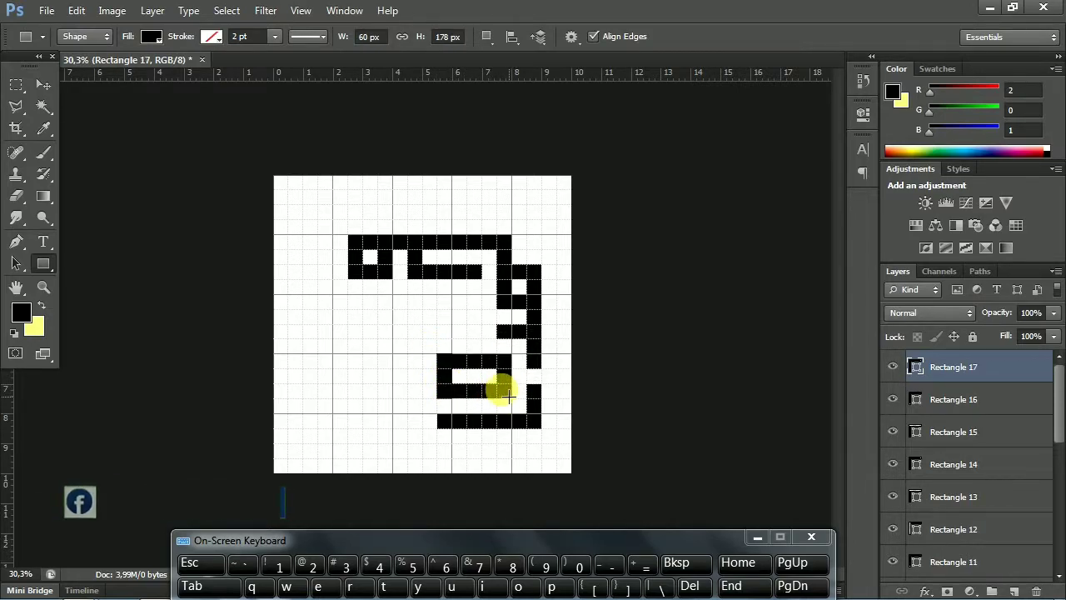
left_click_drag(511, 396, 407, 428)
left_click_drag(407, 428, 362, 413)
Move the looped letter one small grid cell right and shorten its long horizontal bar from the right end to 90.19% width
left_click(44, 85)
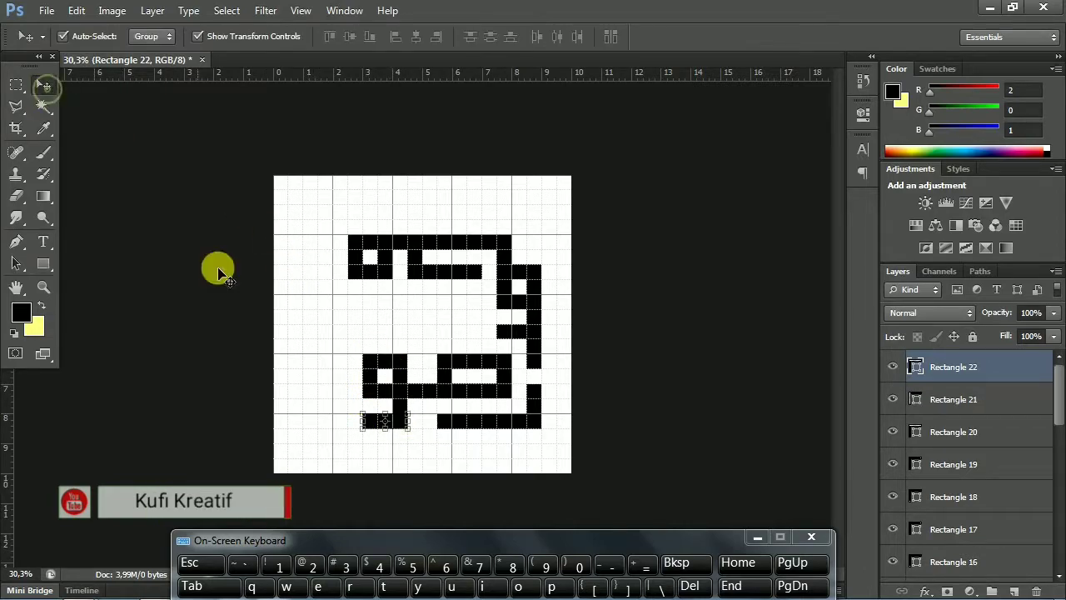
left_click_drag(353, 344, 411, 397)
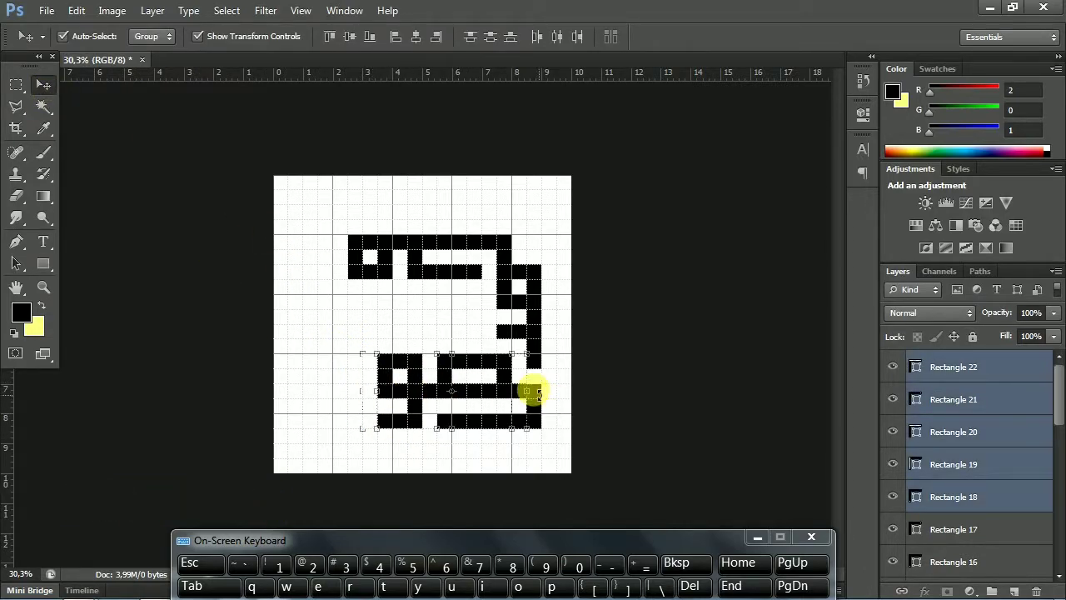
left_click(518, 388)
key("ctrl+t")
mouse_move(527, 391)
left_mouse_down()
mouse_move(512, 376)
mouse_move(511, 391)
left_mouse_up()
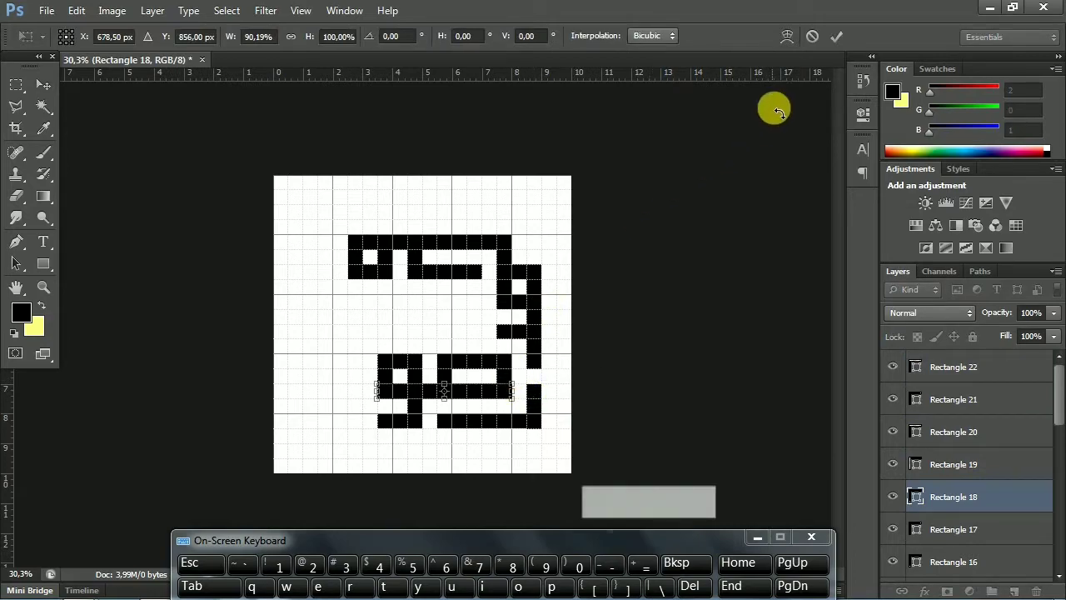
left_click(837, 39)
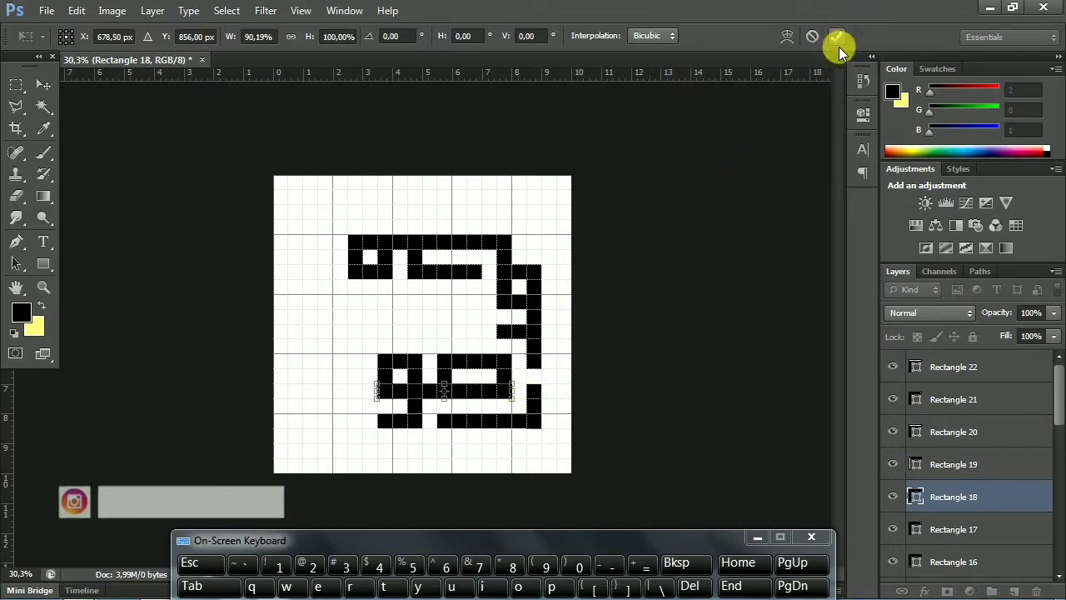
left_click(397, 333)
Draw a 60 × 296 px vertical bar left of the looped letter, and above the lower letters a two-cell square block and a U-shape with a 60 px dot
left_click(43, 266)
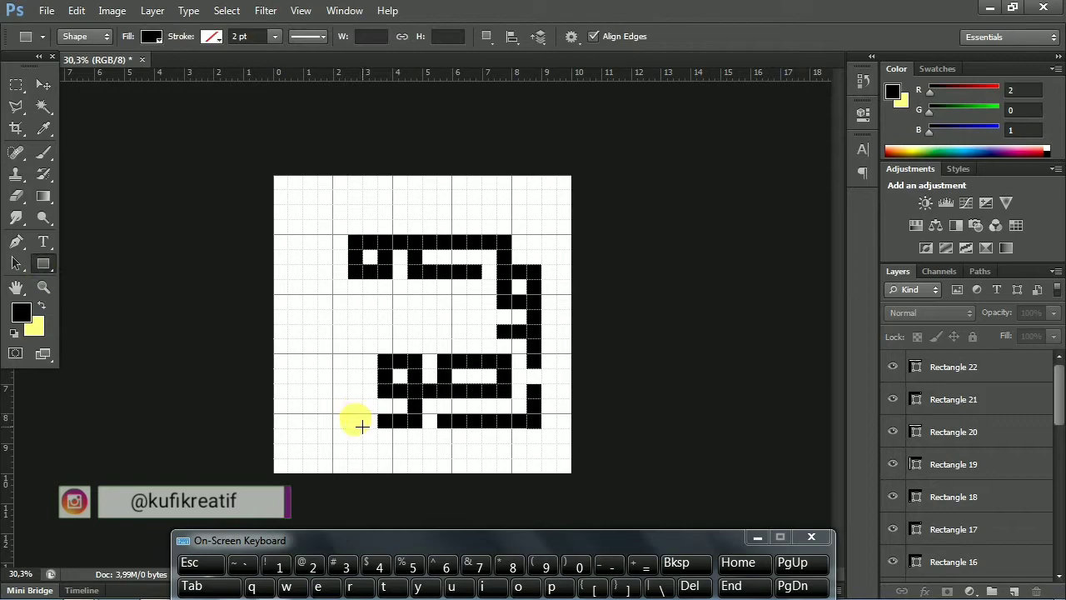
left_click_drag(363, 423, 348, 353)
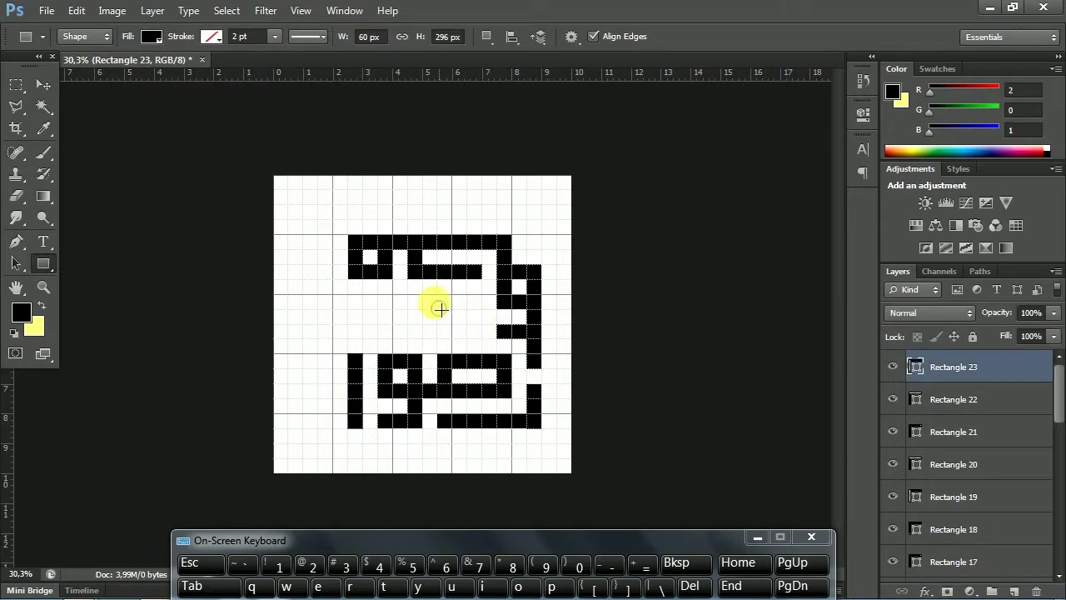
left_click_drag(440, 309, 458, 333)
mouse_move(410, 292)
left_mouse_down()
mouse_move(408, 322)
mouse_move(420, 325)
left_mouse_up()
mouse_move(421, 325)
left_mouse_down()
mouse_move(357, 323)
mouse_move(352, 337)
mouse_move(349, 292)
mouse_move(379, 307)
left_mouse_up()
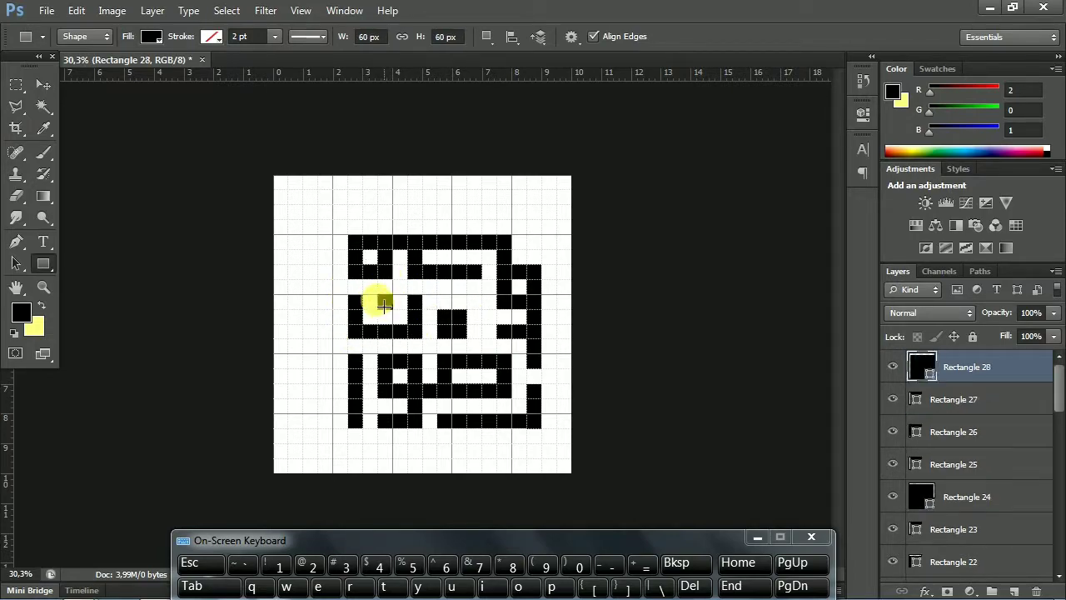
Rotate all the lettering rectangles together by 135° to form a diamond
left_click(43, 85)
left_click_drag(304, 219, 554, 518)
left_click_drag(534, 223, 446, 454)
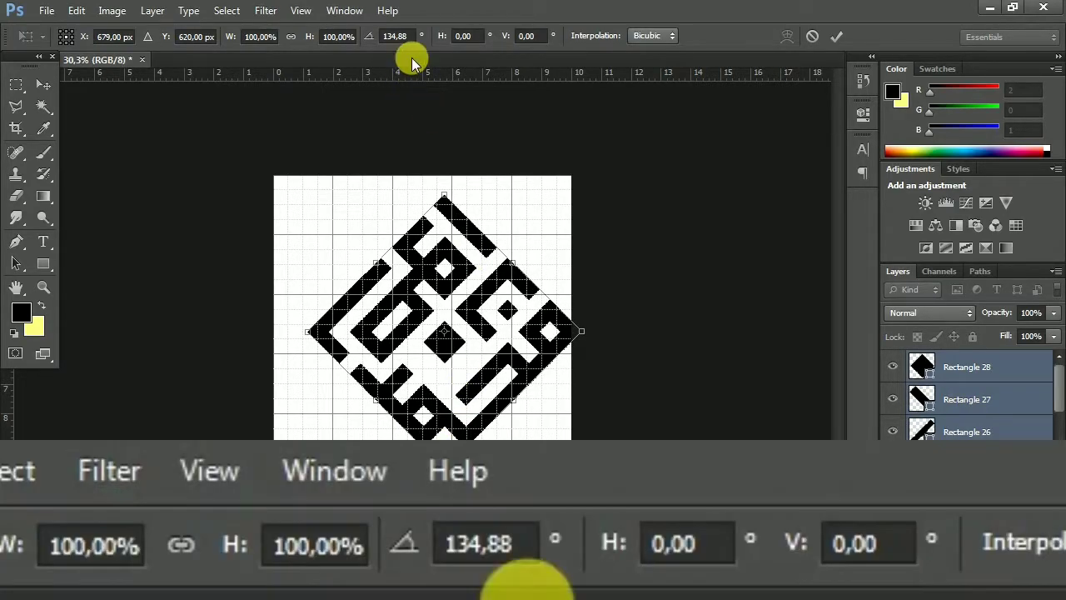
left_click_drag(409, 33, 395, 37)
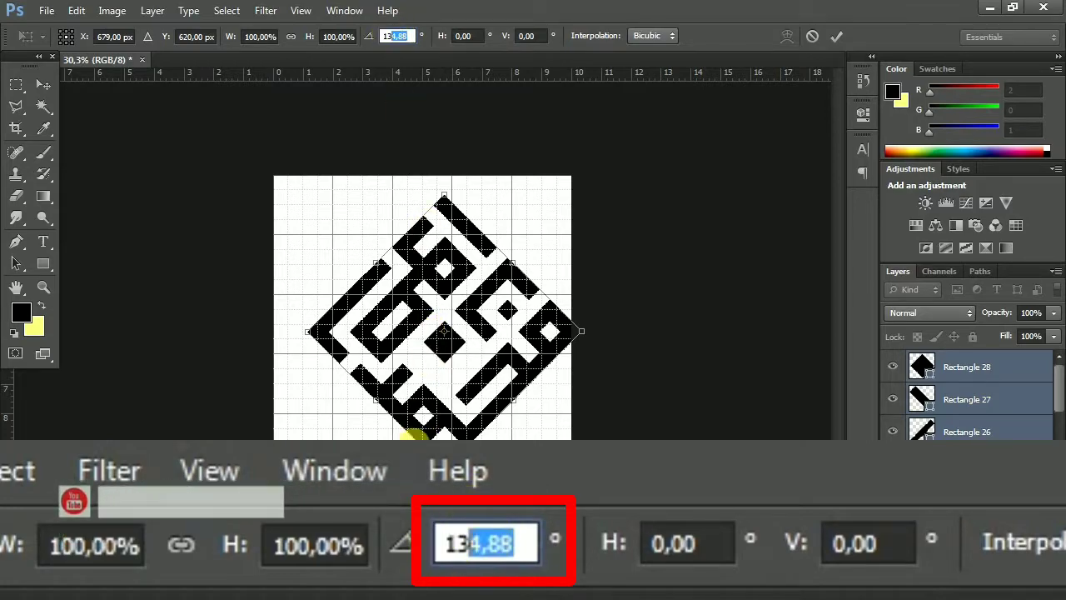
type("5")
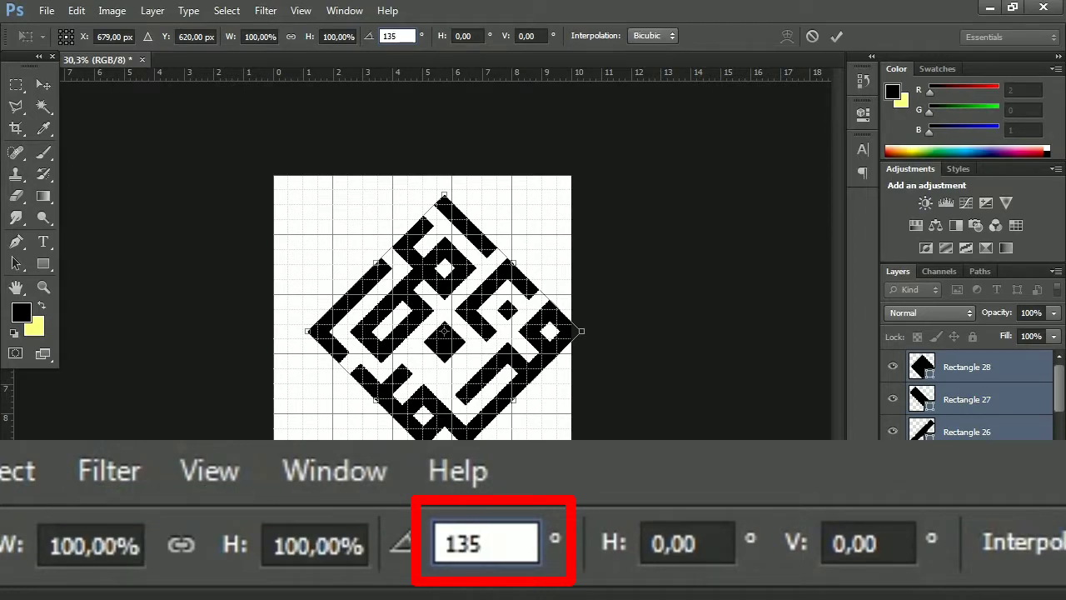
key("Return")
Move the rotated lettering left to centre it on the canvas and merge all its rectangles into one shape layer
left_click_drag(290, 163, 620, 456)
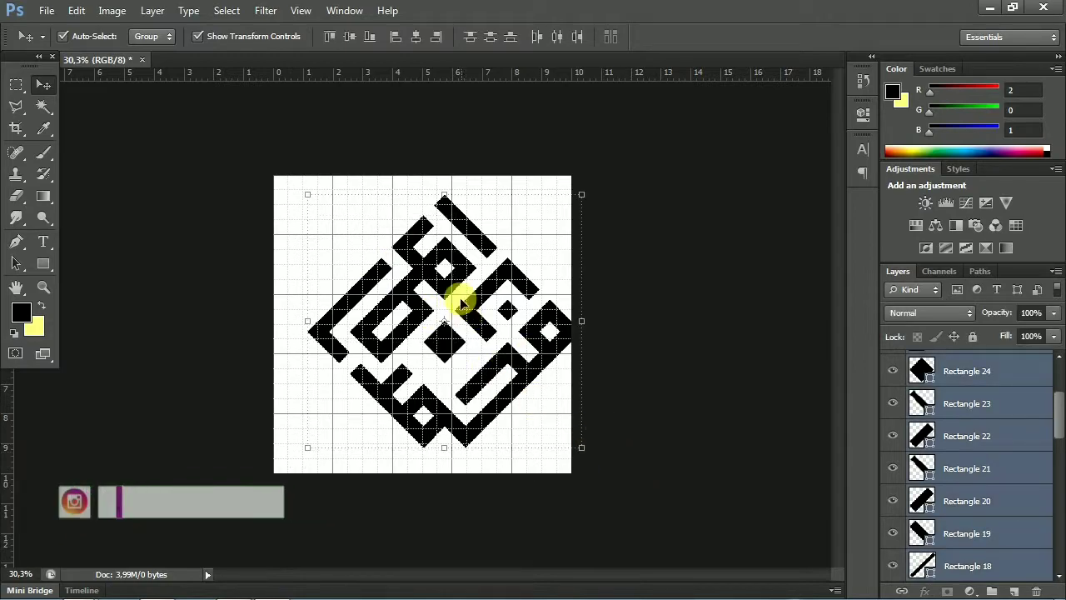
left_click_drag(477, 298, 448, 302)
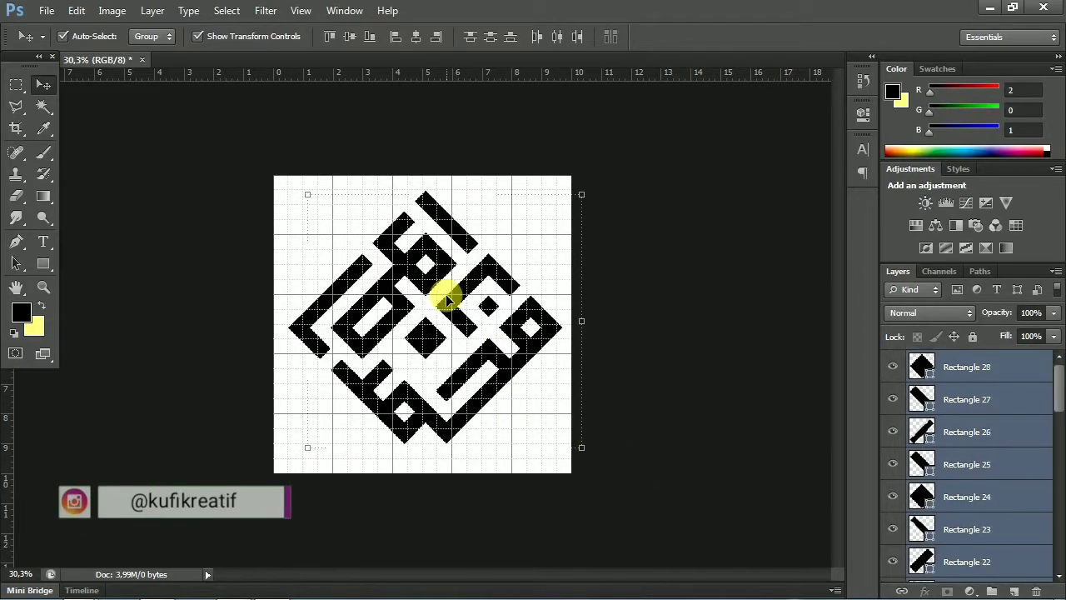
right_click(945, 429)
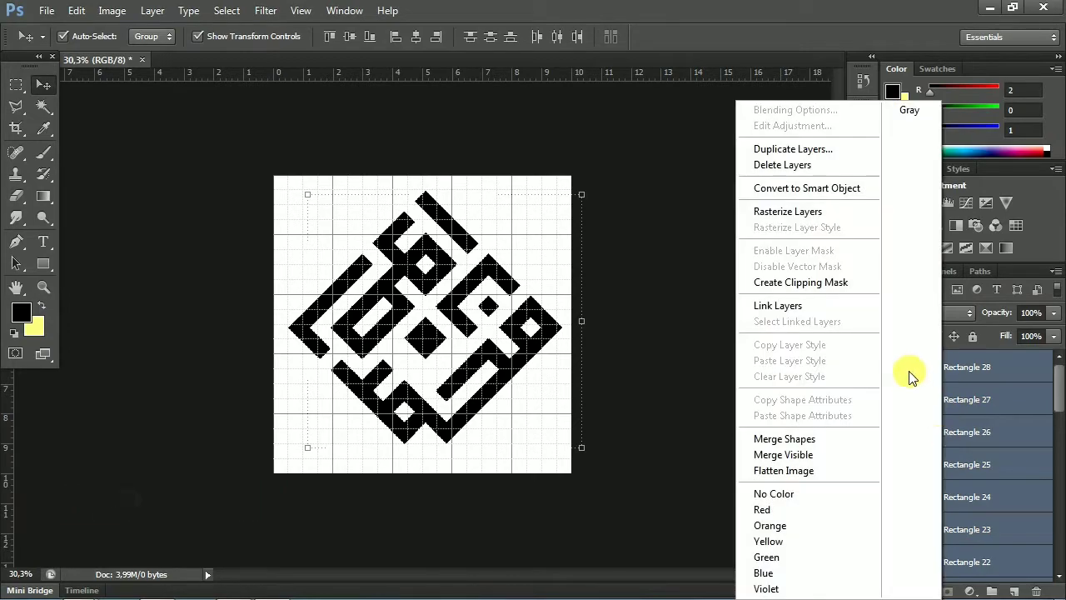
left_click(798, 441)
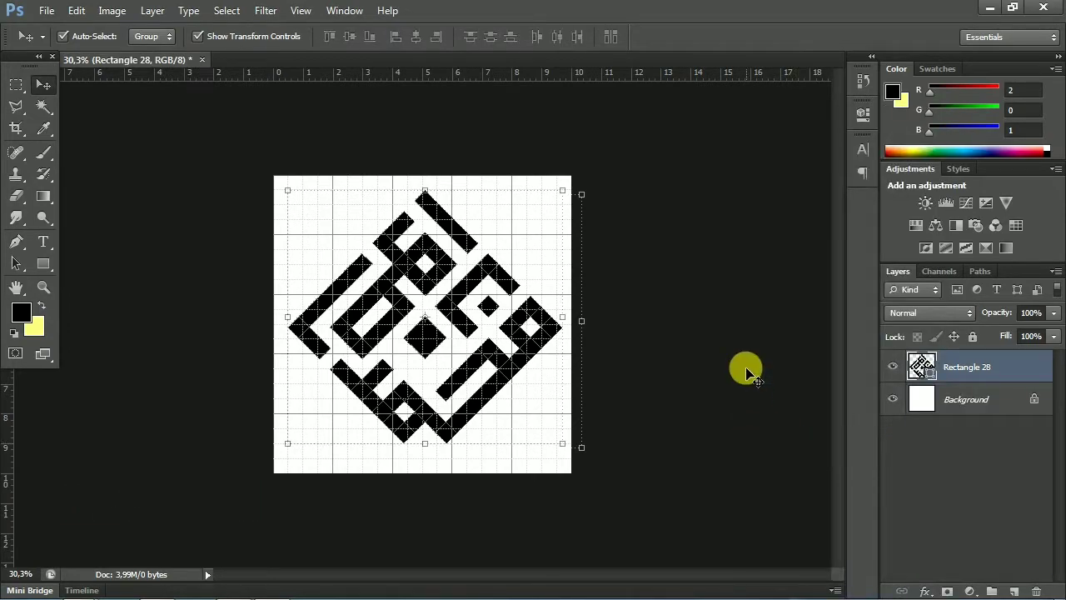
Hide the grid and shift the merged lettering slightly down on the canvas
left_click(293, 14)
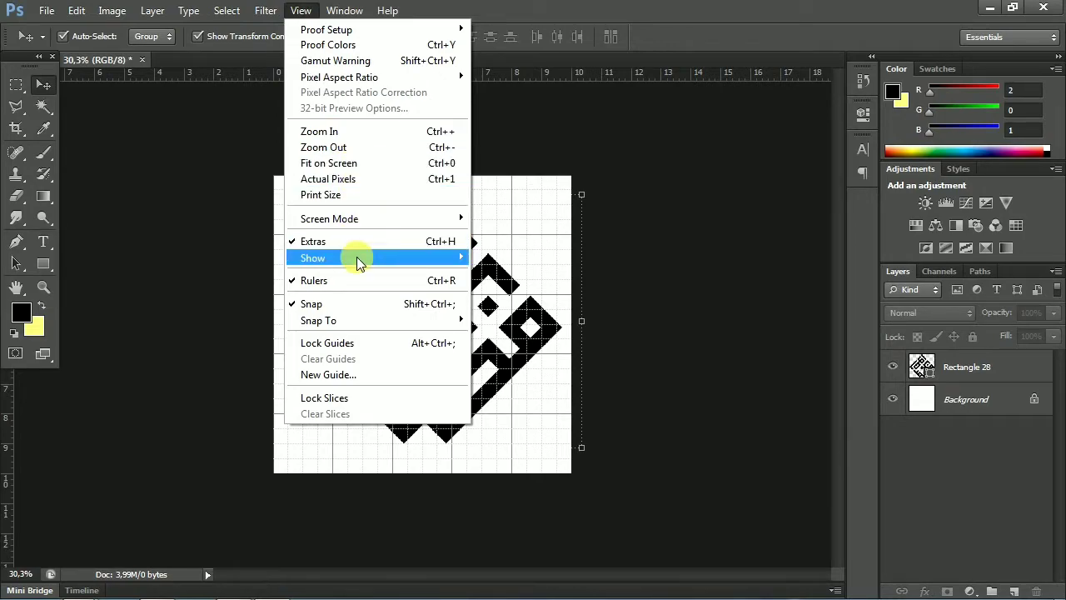
mouse_move(357, 257)
left_click(537, 304)
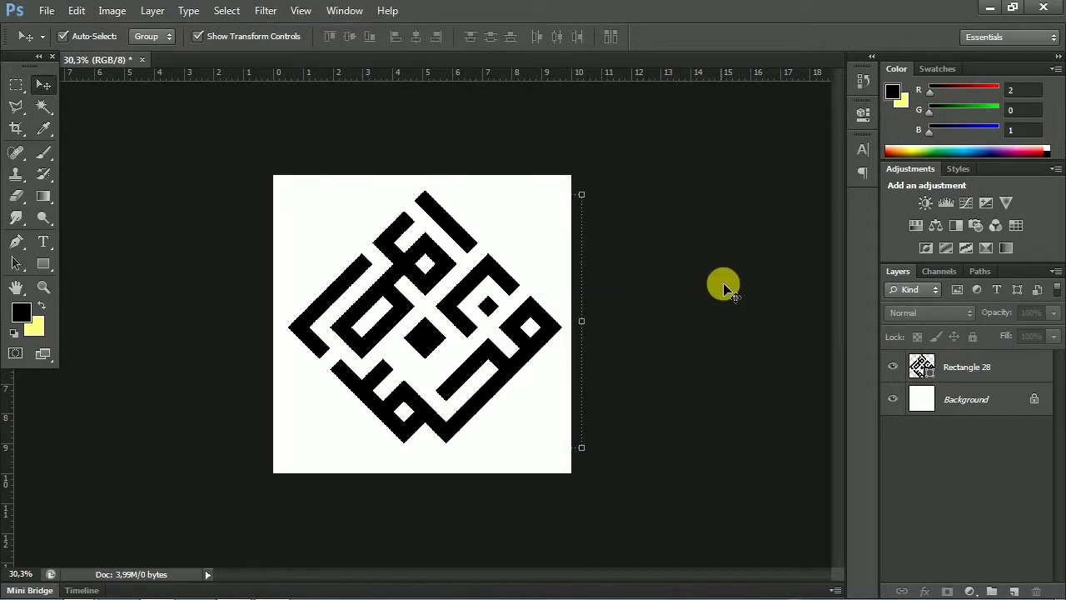
left_click(469, 219)
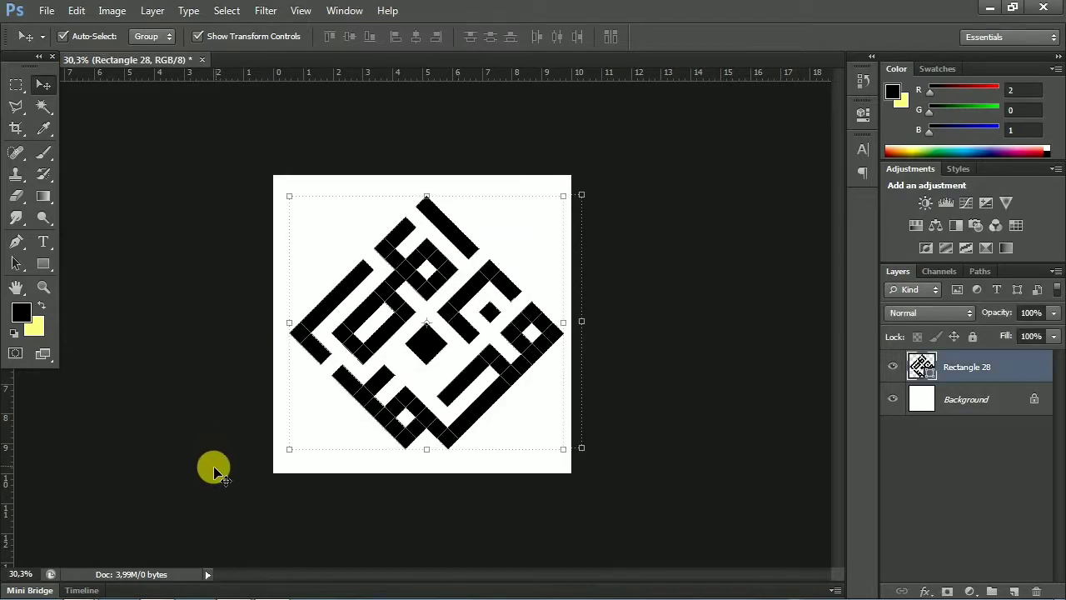
Switch to the New folder in the Pictures library and preview the wpp picture
mouse_move(94, 587)
left_click(262, 516)
double_click(324, 266)
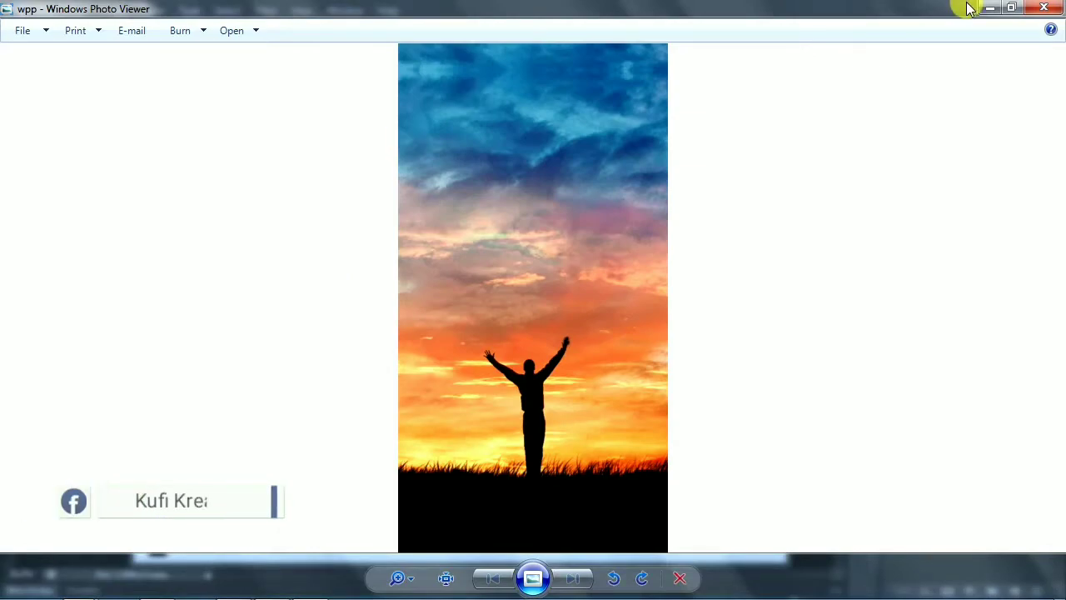
left_click(1044, 7)
Place the wpp picture against the canvas's left edge and put its layer below the lettering layer
left_click_drag(564, 77, 1042, 50)
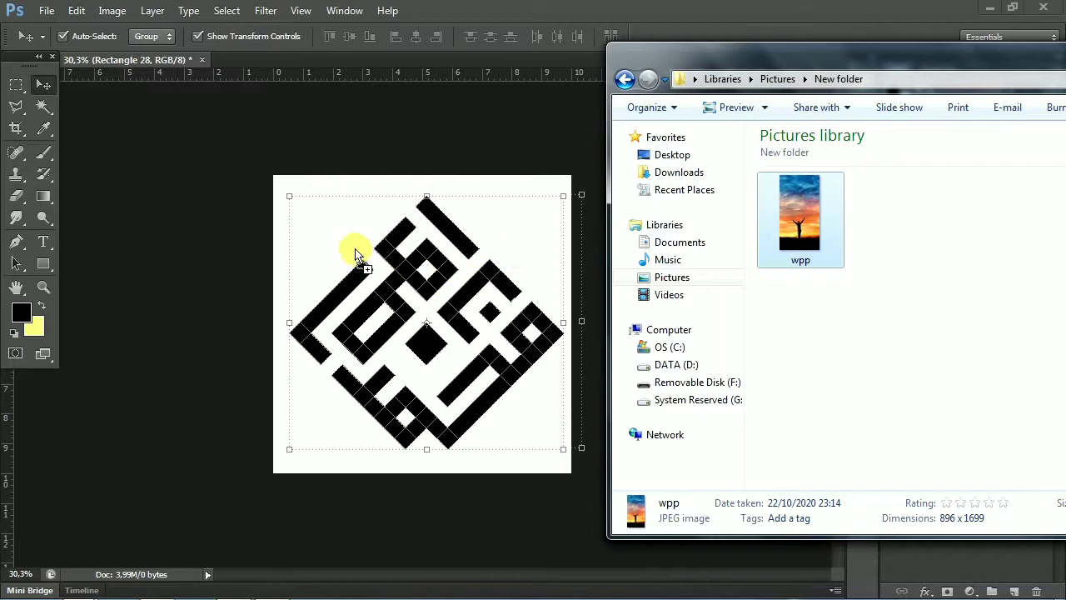
mouse_move(344, 245)
left_mouse_down()
mouse_move(388, 247)
mouse_move(337, 247)
left_mouse_up()
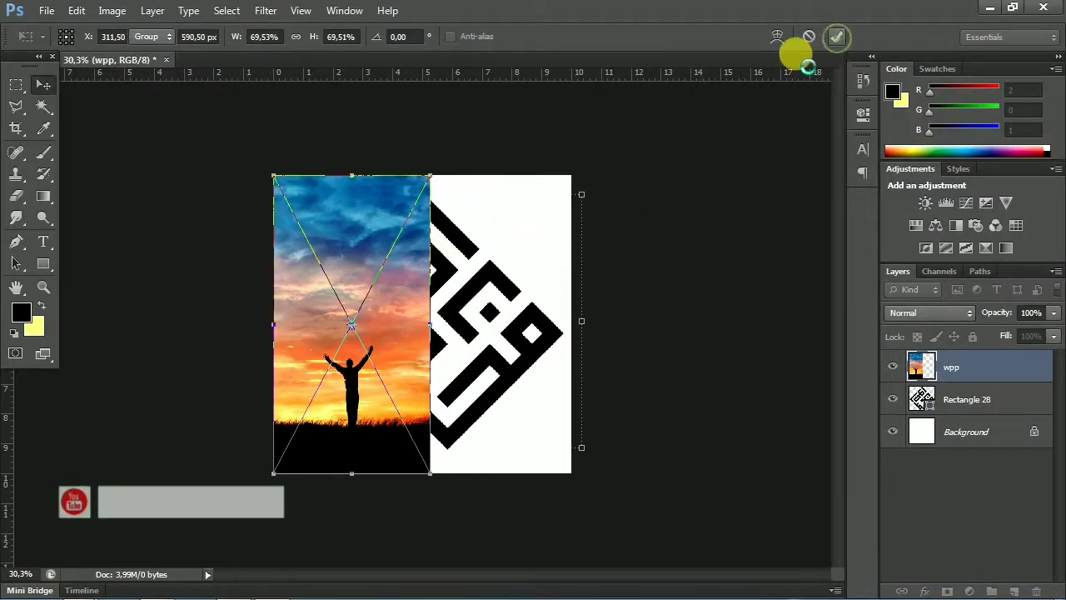
left_click(836, 37)
left_click_drag(964, 391, 967, 367)
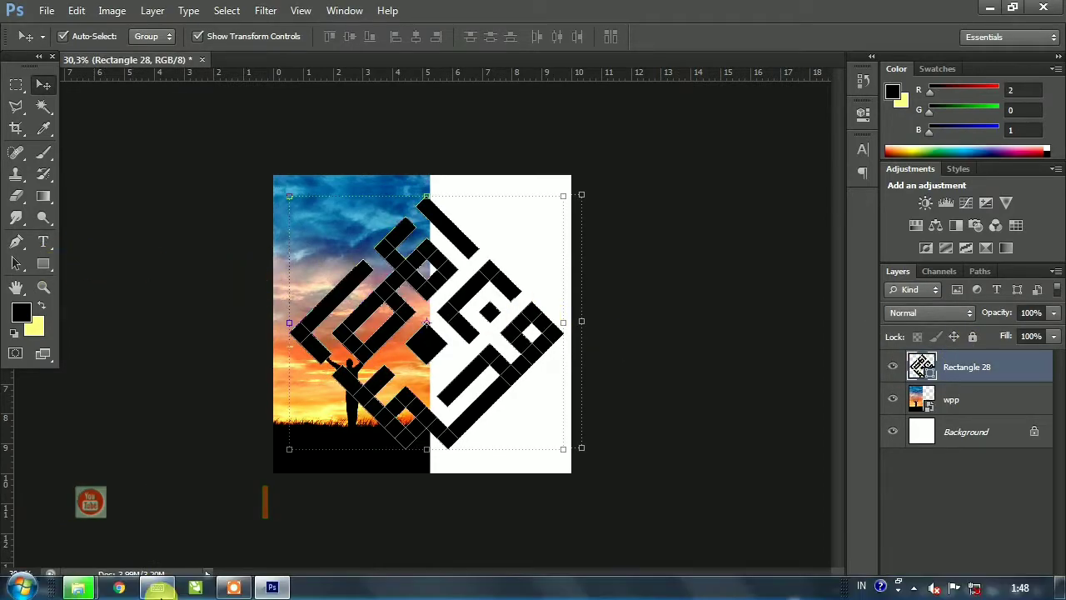
Scale the lettering proportionally to about 44.7% and place it in the sky above the man's raised arms
key("ctrl+t")
left_click(651, 554)
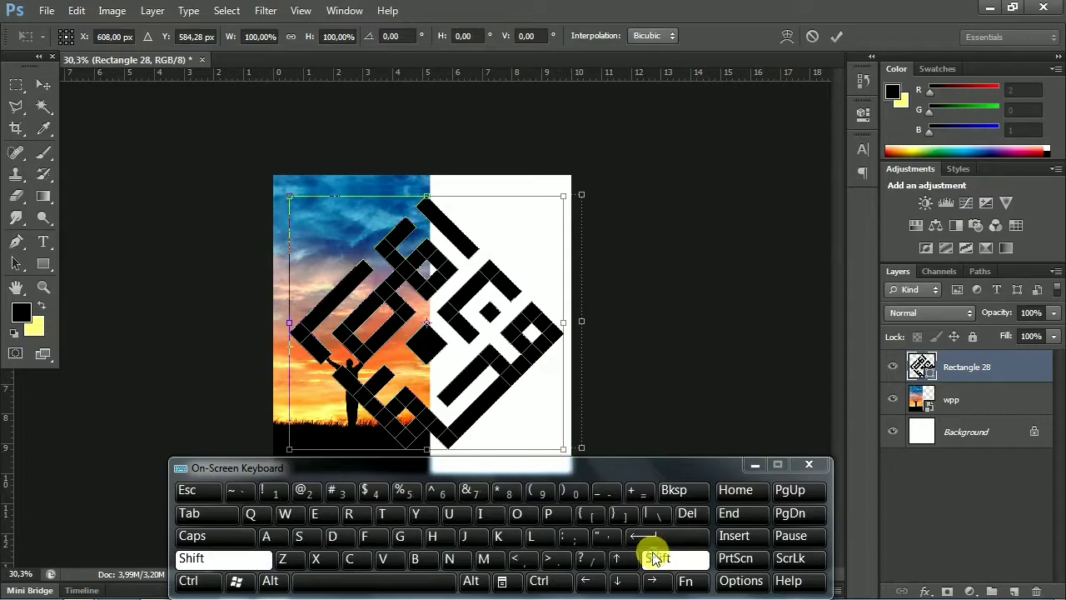
left_click_drag(551, 443, 390, 323)
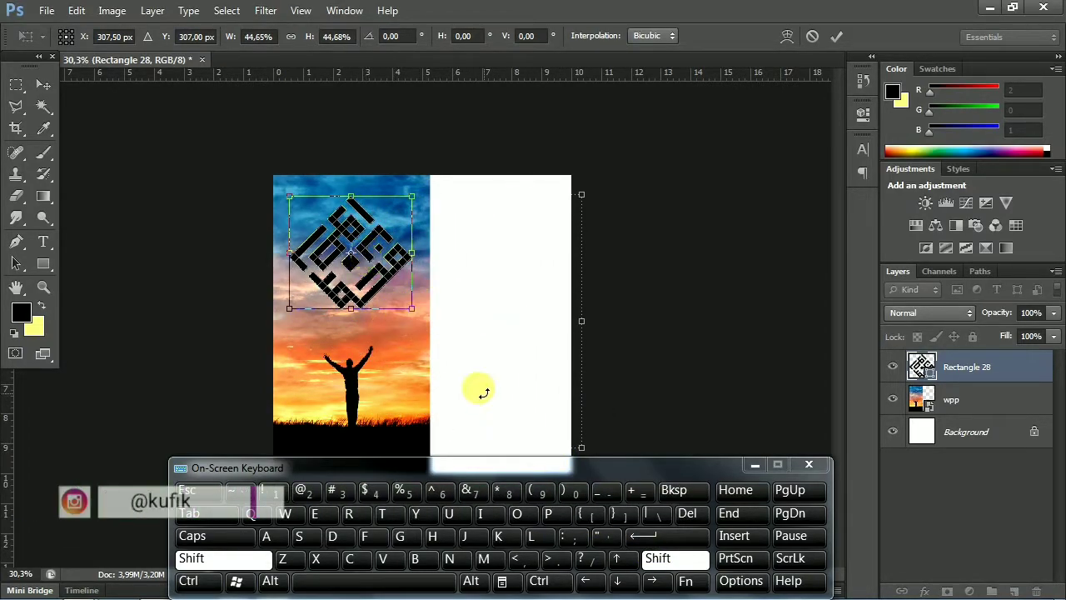
left_click_drag(303, 210, 320, 250)
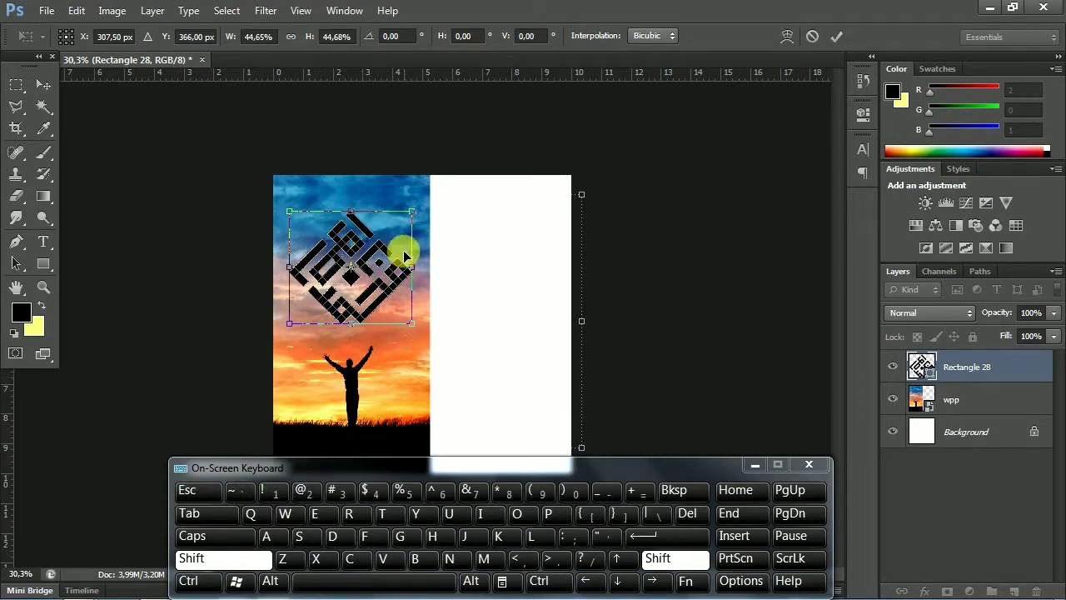
left_click(633, 534)
left_click(809, 464)
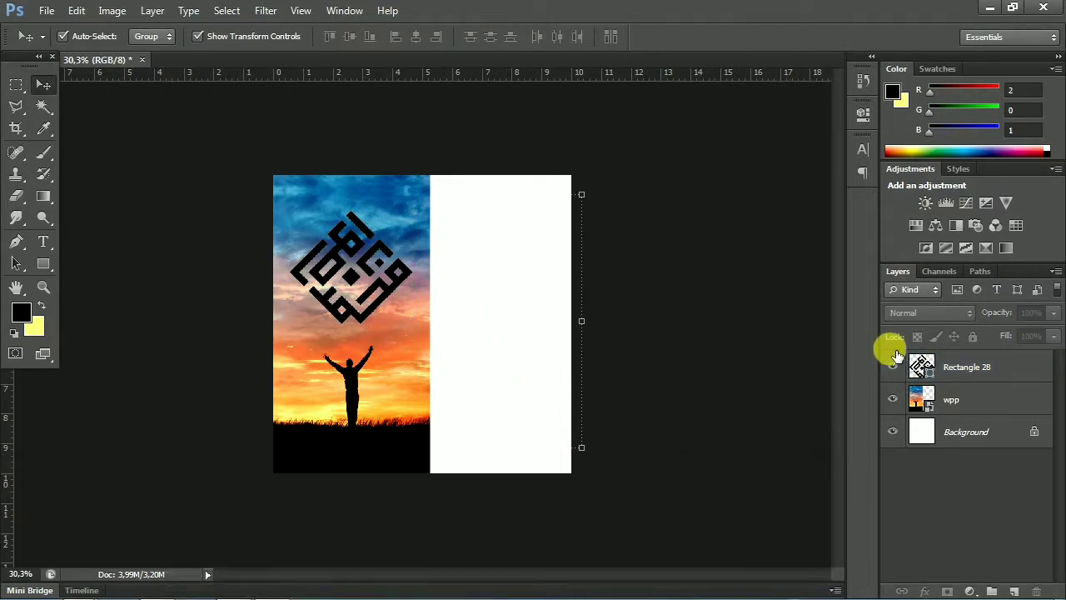
Recolour the lettering shape to a near-white fill
double_click(921, 366)
left_click(556, 195)
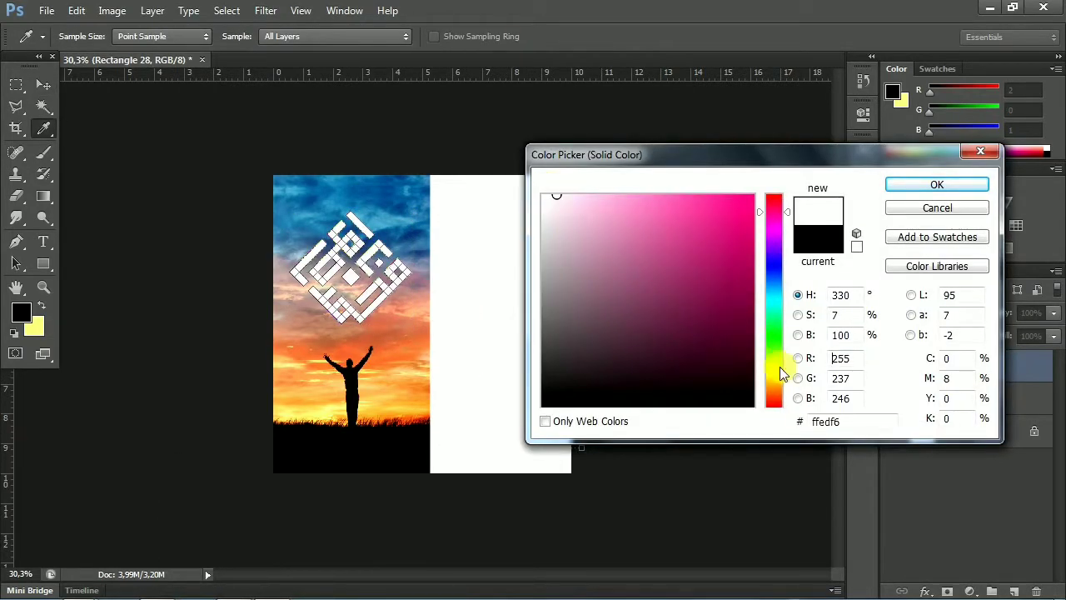
left_click(779, 374)
key("Return")
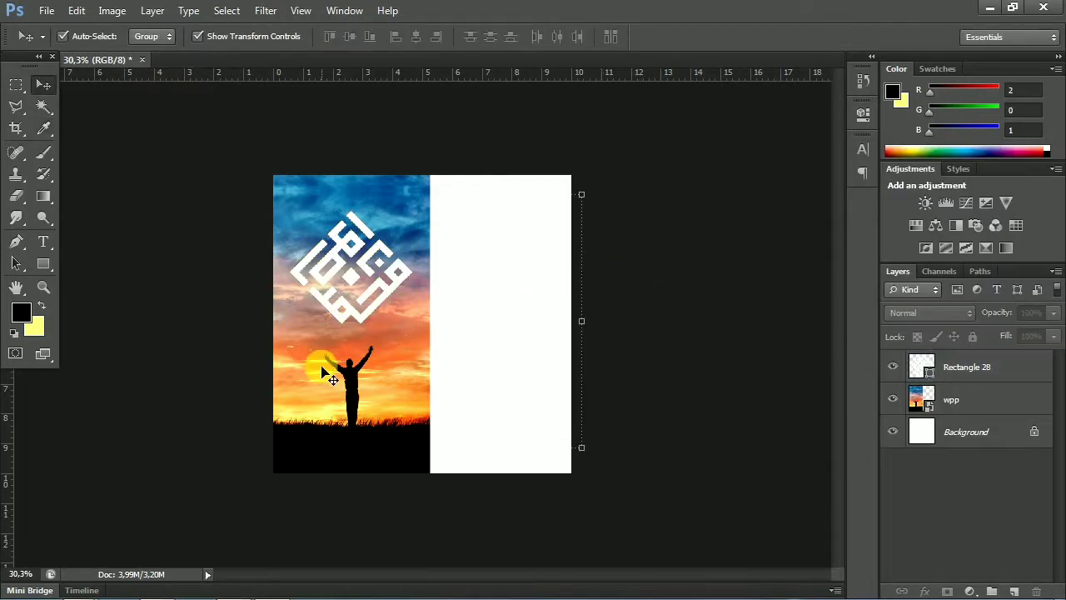
Crop the canvas's right side to the width of the wpp picture and apply the crop
left_click(15, 128)
left_click_drag(574, 326, 496, 315)
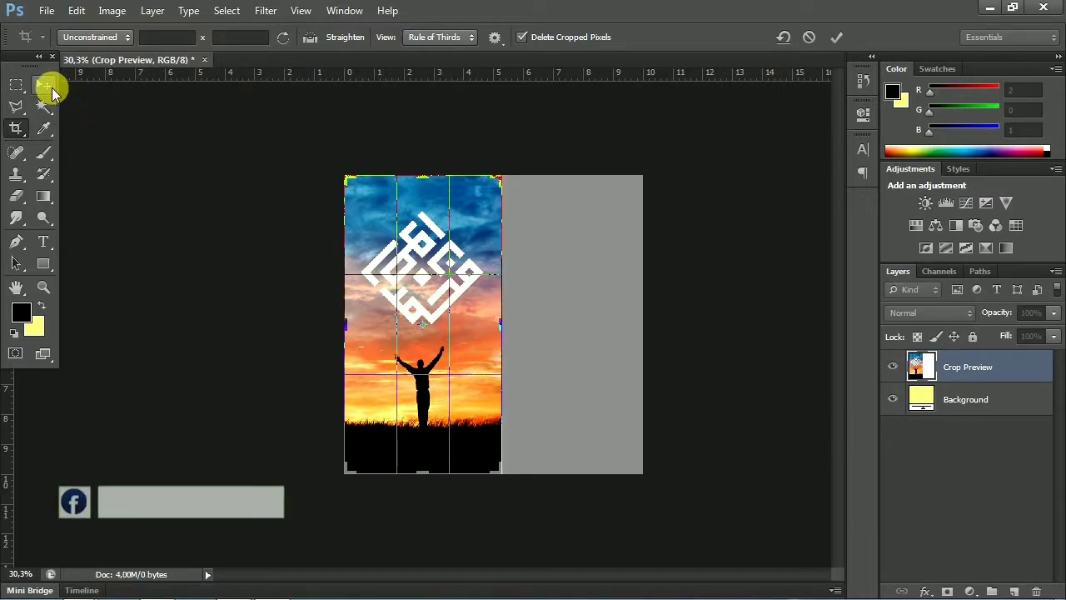
left_click(48, 87)
left_click(444, 239)
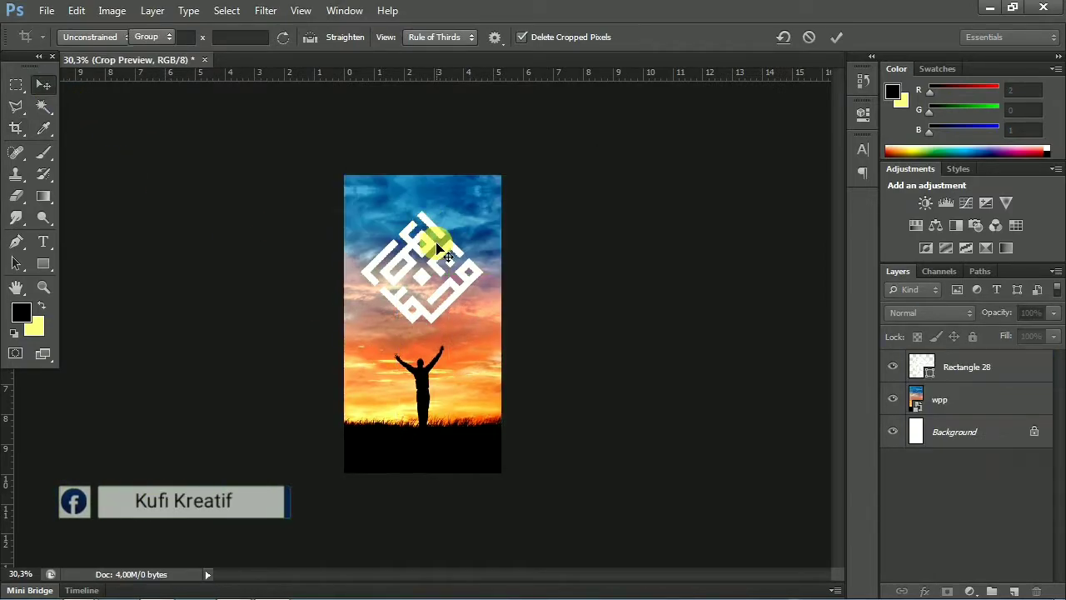
Add a white 9 pt Arial text line with the person's full name in capitals between the lettering and the silhouette
left_click(44, 242)
mouse_move(338, 593)
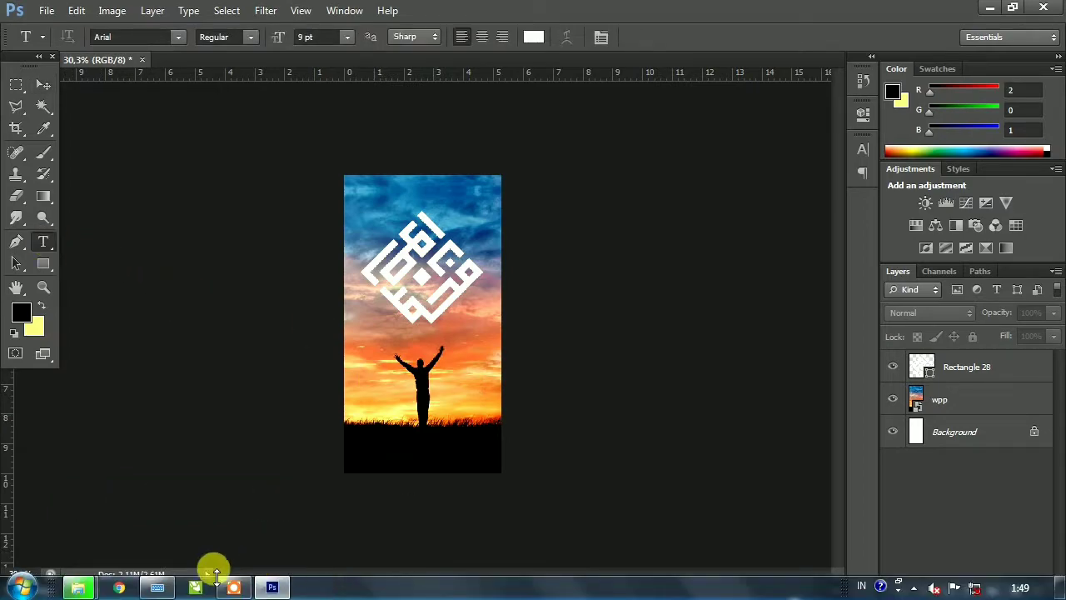
scroll(419, 344, "up", 5)
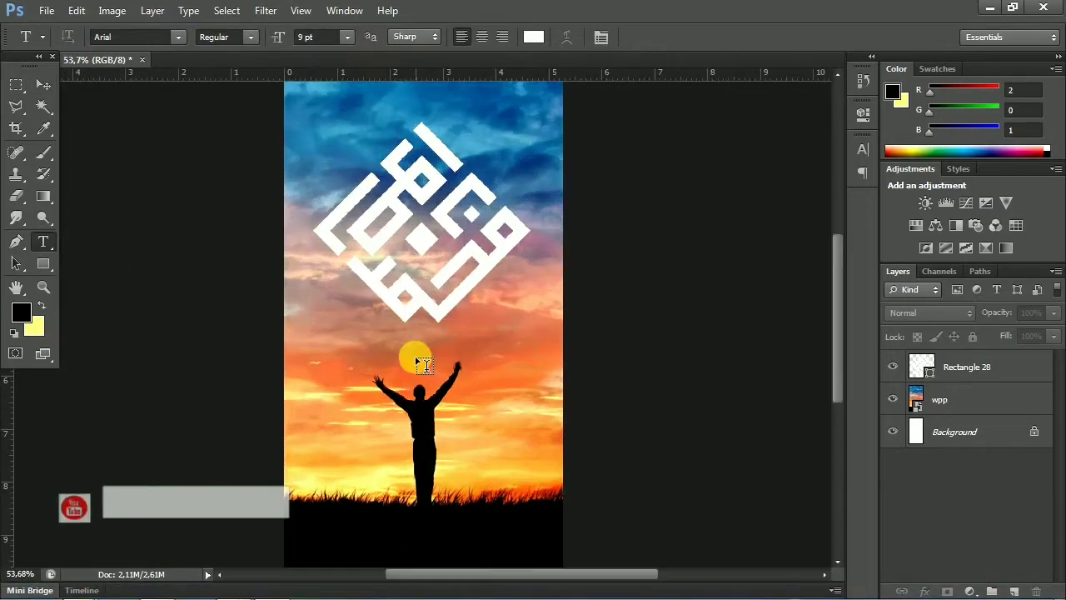
left_click_drag(835, 304, 835, 343)
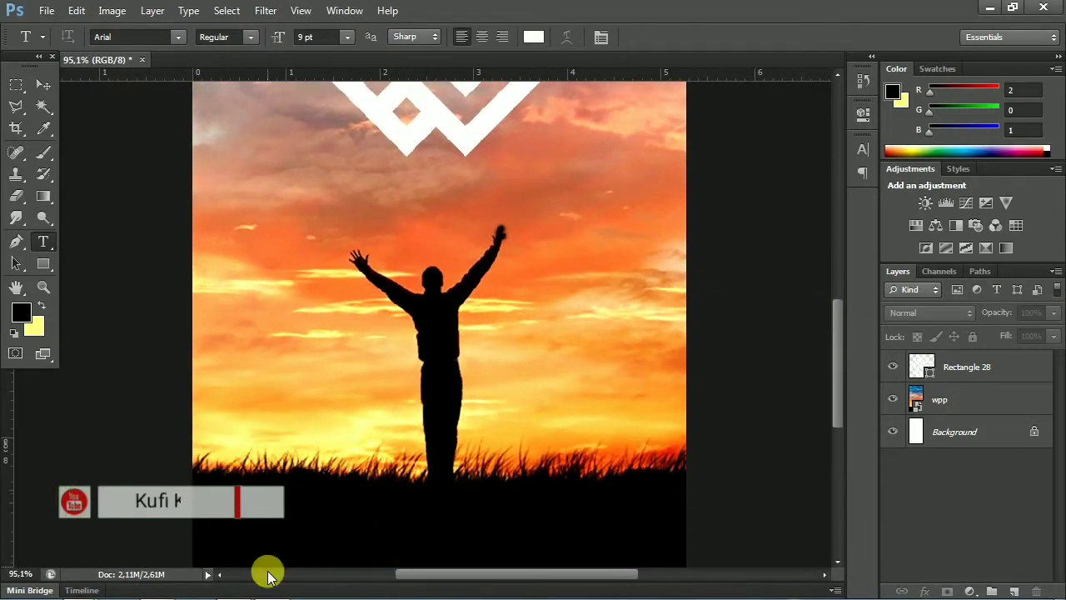
left_click(225, 586)
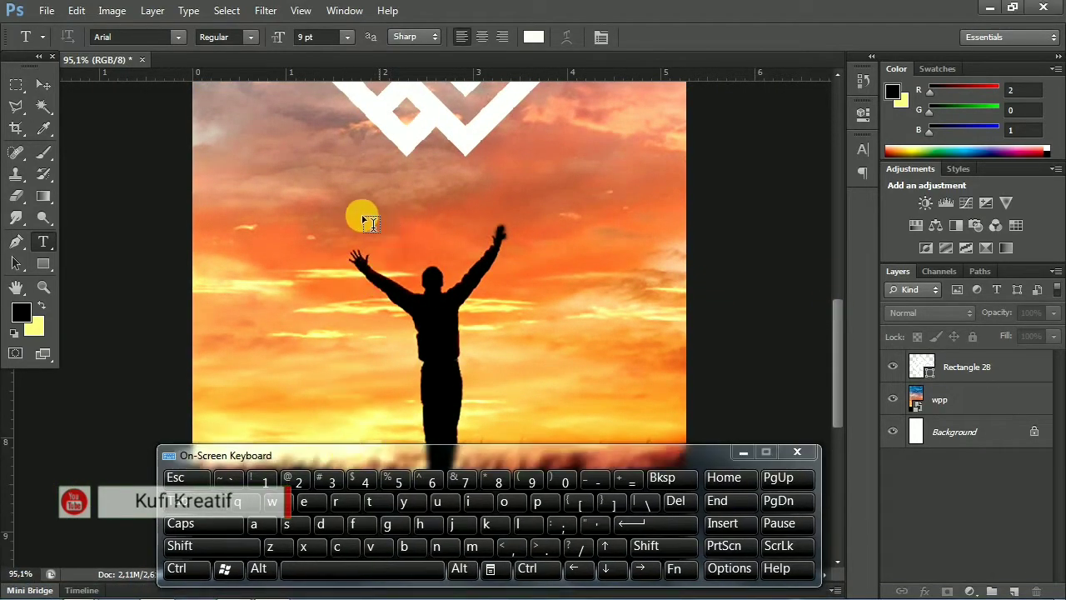
left_click(356, 214)
left_click(214, 523)
type("M")
left_click(437, 500)
left_click(421, 523)
left_click(470, 545)
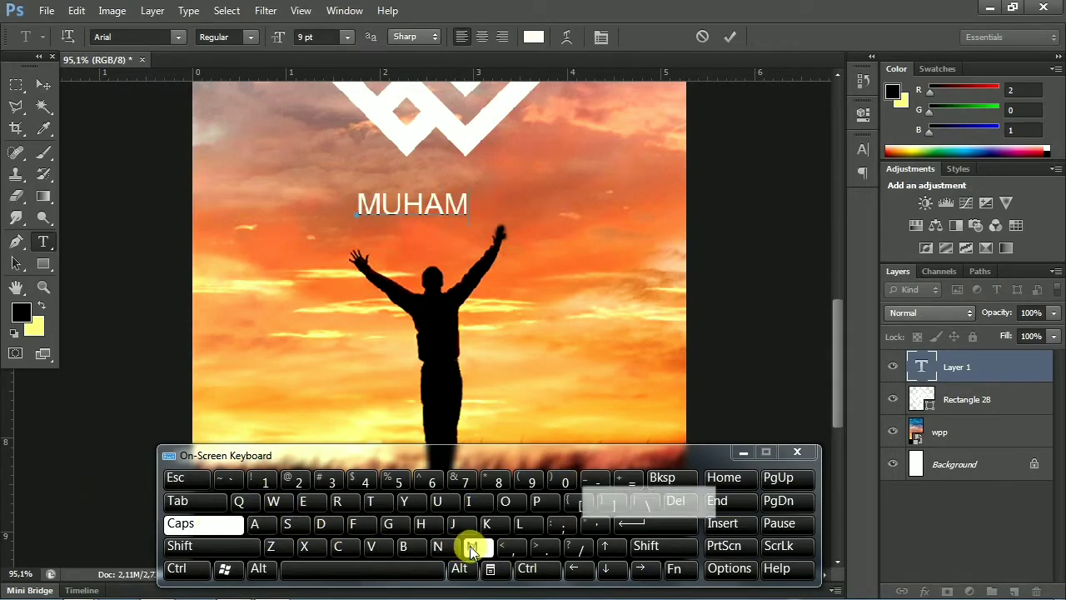
left_click(472, 545)
left_click(254, 523)
left_click(321, 523)
left_click(362, 568)
left_click(338, 501)
left_click(468, 501)
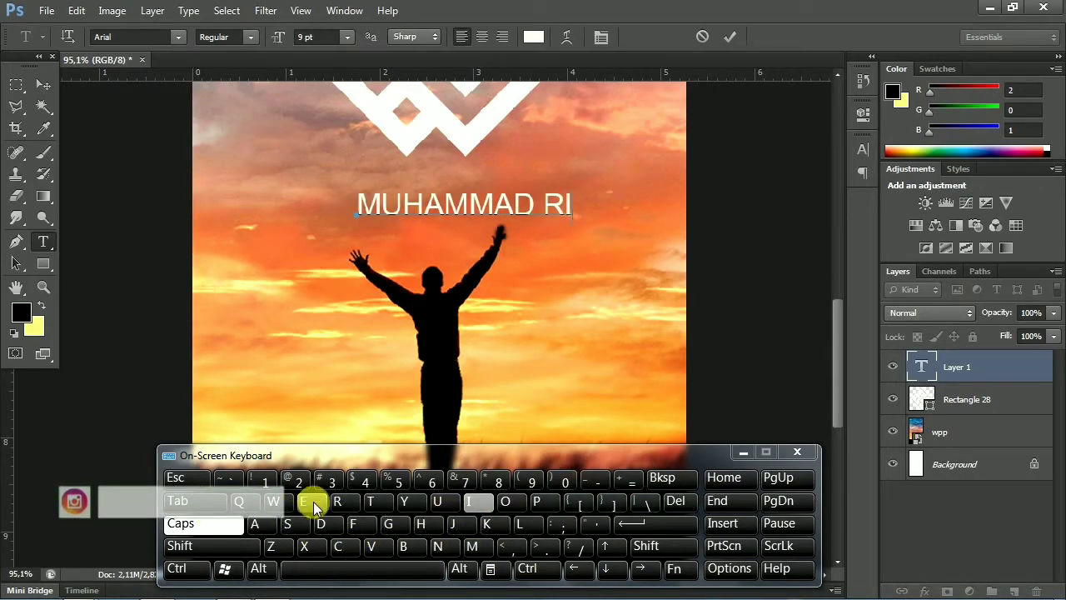
left_click(274, 501)
left_click(254, 523)
left_click(437, 546)
Centre the name text horizontally below the lettering, just above the man's raised arms, and commit it
left_click_drag(519, 269, 448, 286)
left_click(723, 38)
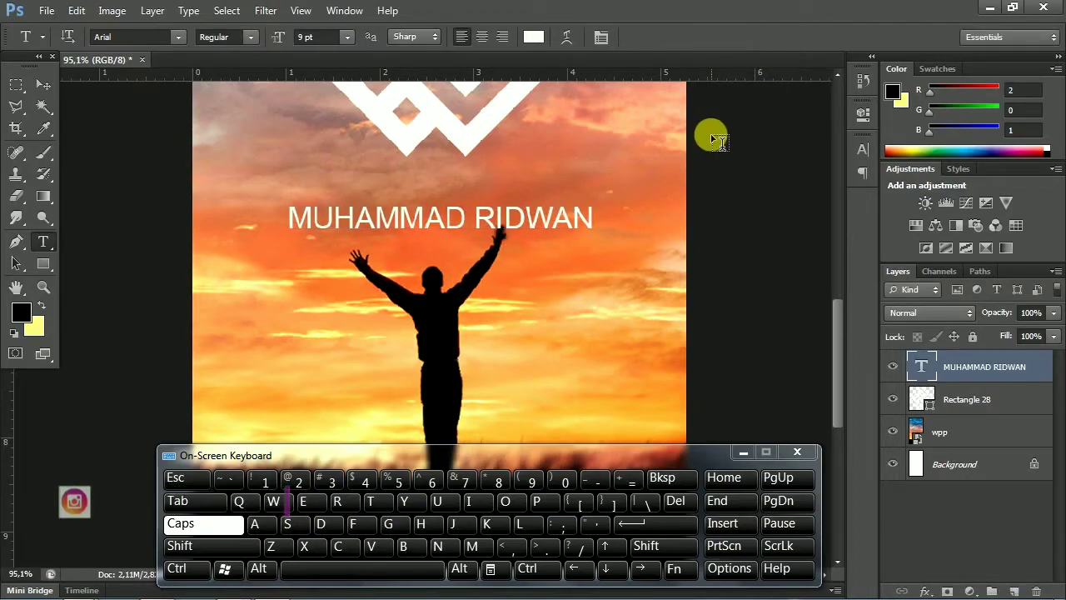
left_click(743, 451)
View the whole composition and start saving it as a new file
scroll(516, 308, "down", 3, "alt")
scroll(515, 291, "down", 4)
scroll(513, 275, "up", 4)
scroll(516, 278, "up", 1)
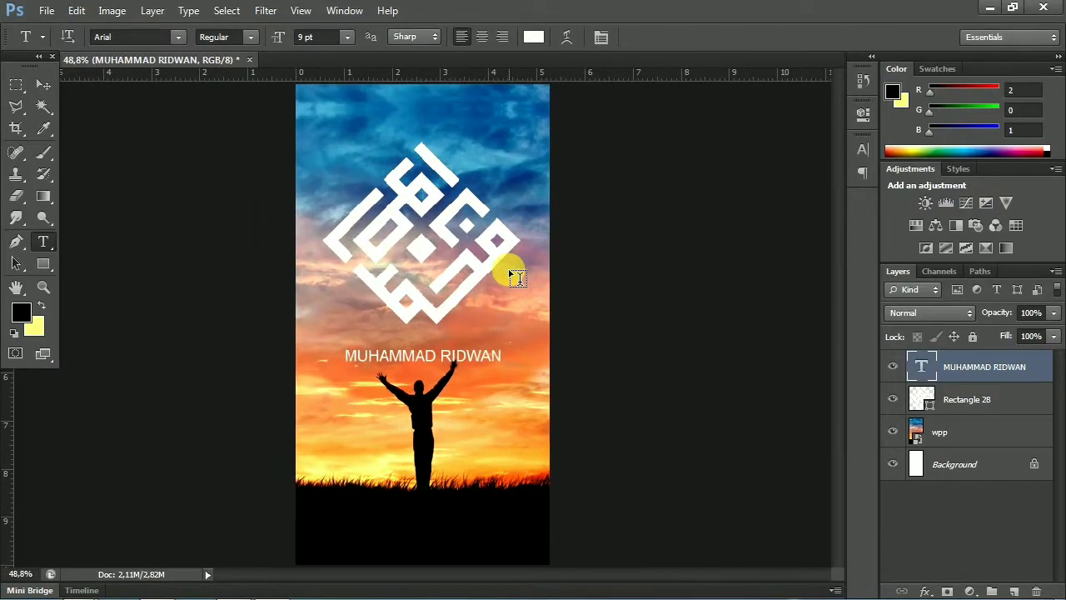
left_click(41, 12)
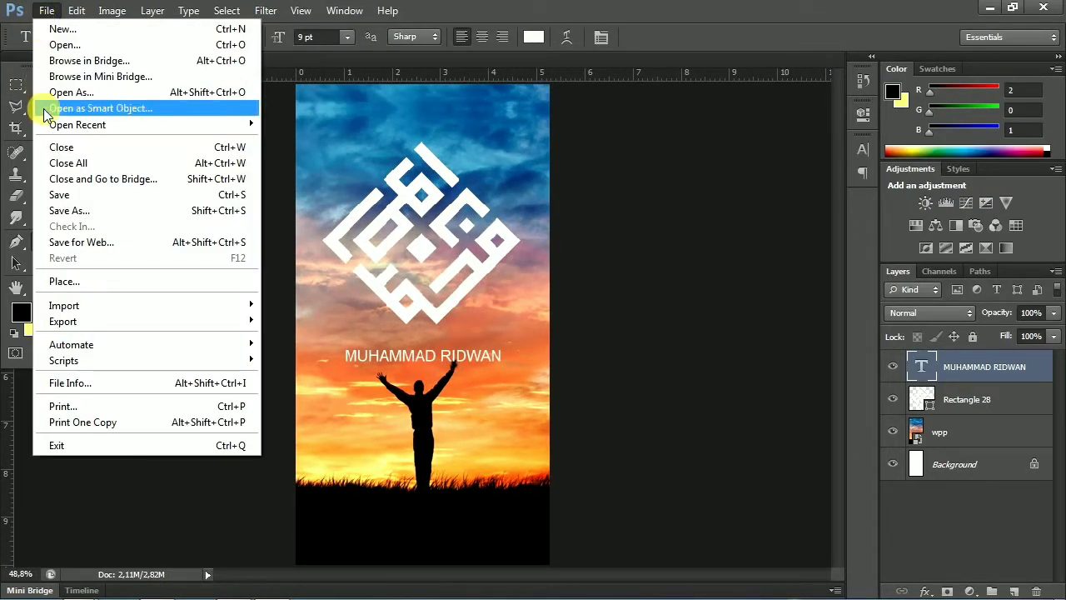
left_click(107, 213)
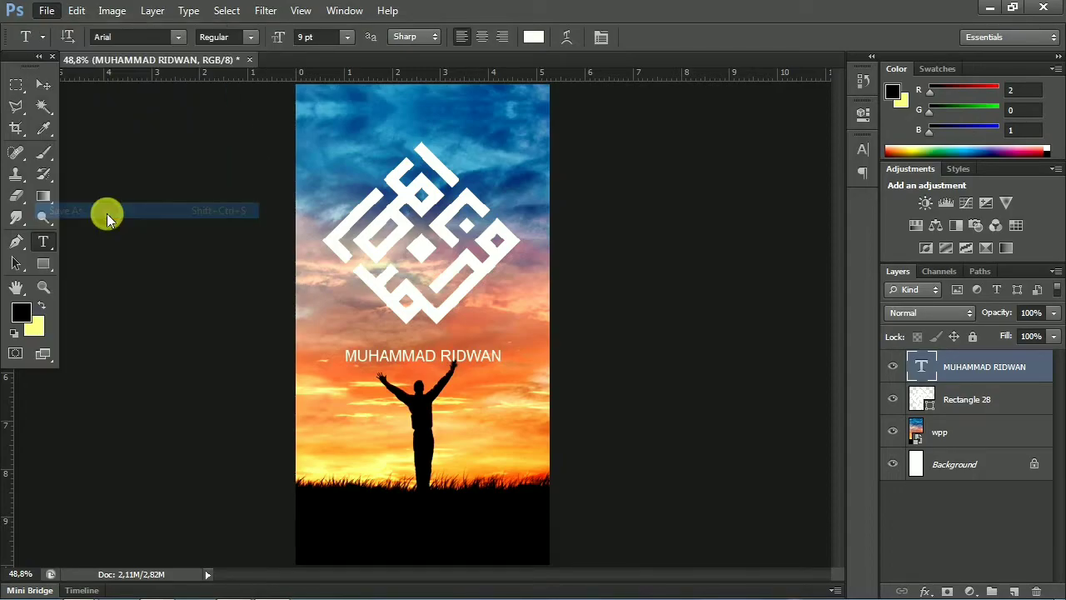